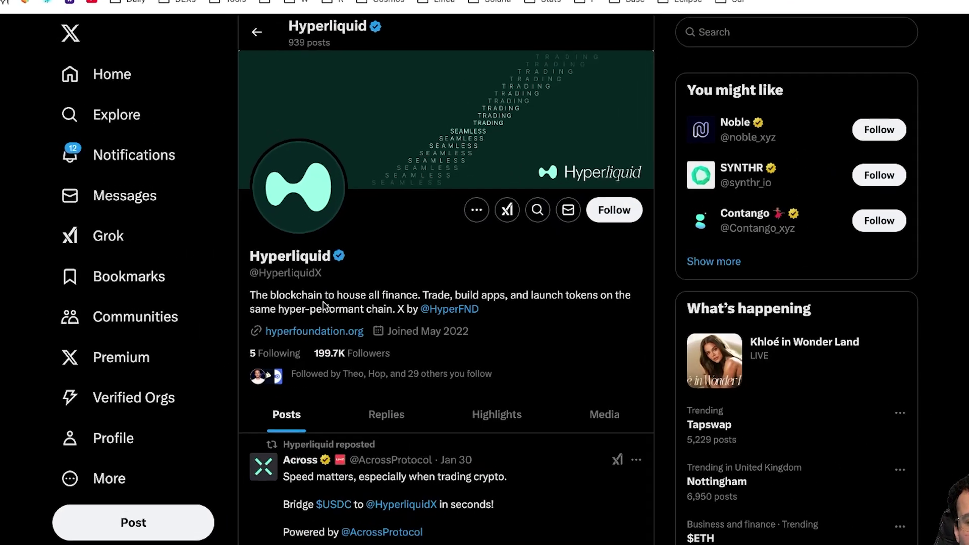
Follow the Hyperliquid account on X and the Hyper Foundation account linked in its bio
left_click(661, 247)
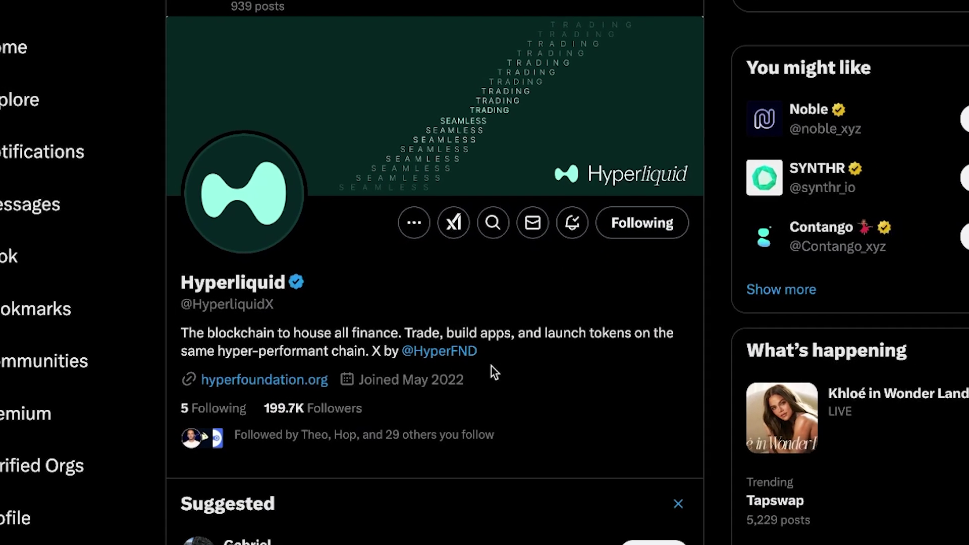
left_click(465, 351)
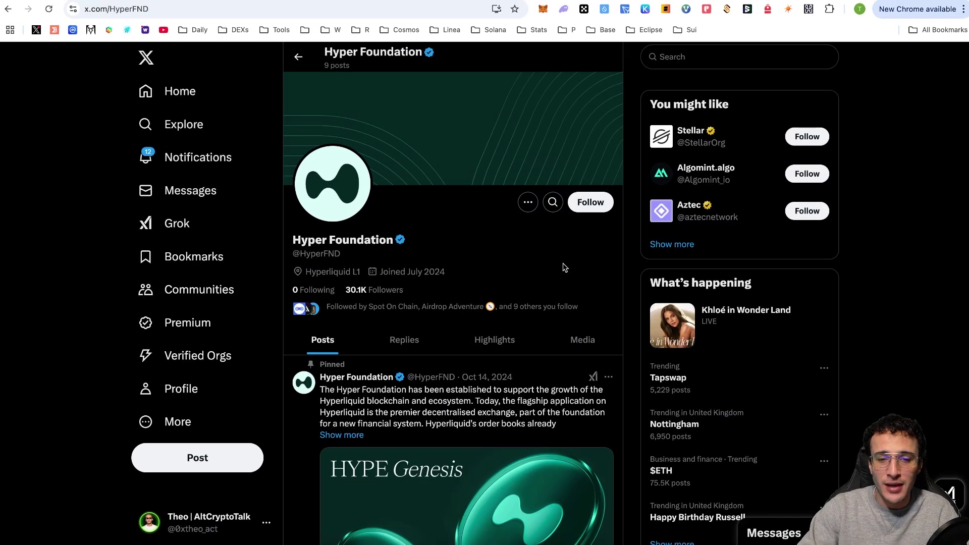
left_click(597, 217)
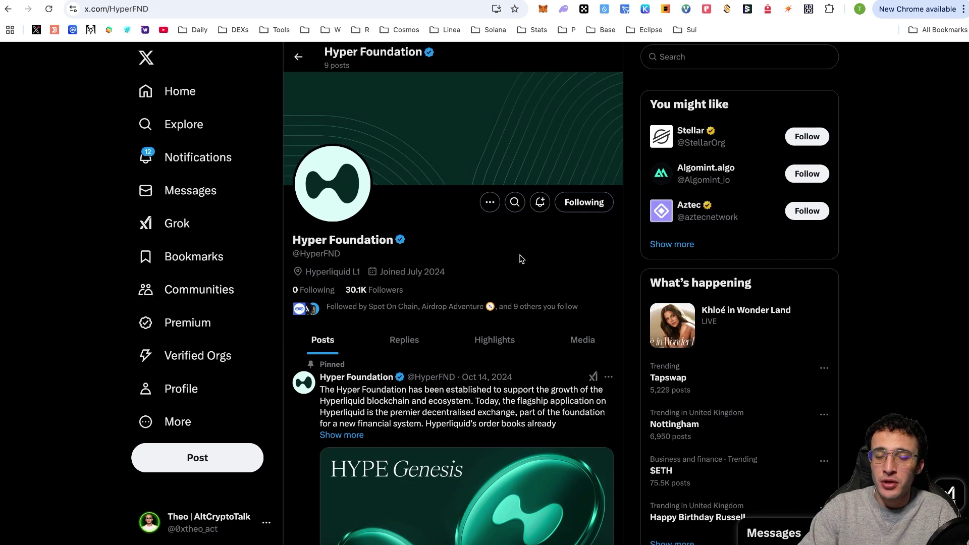
left_click(299, 57)
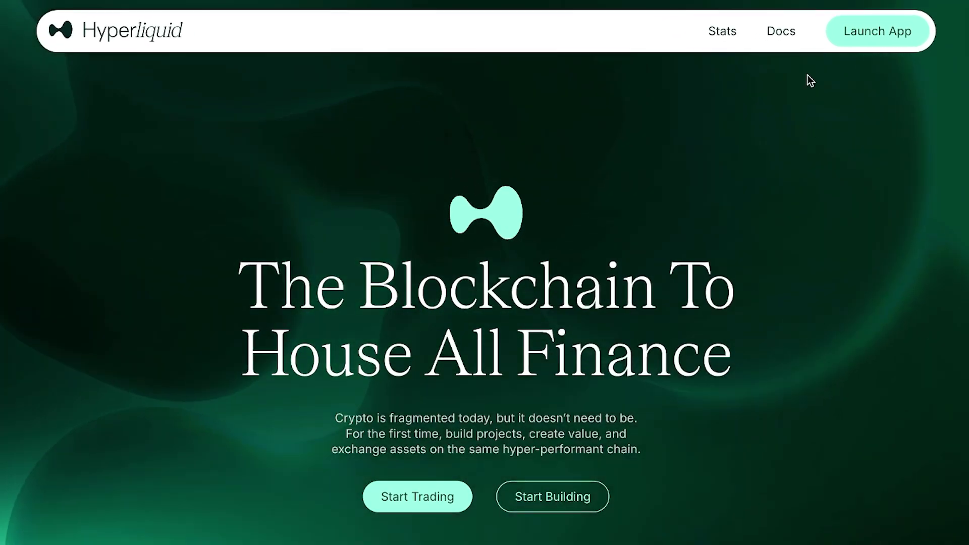
Launch the Hyperliquid trading app from its website, continuing to the third-party site, and browse to the Leaderboard page
left_click(854, 37)
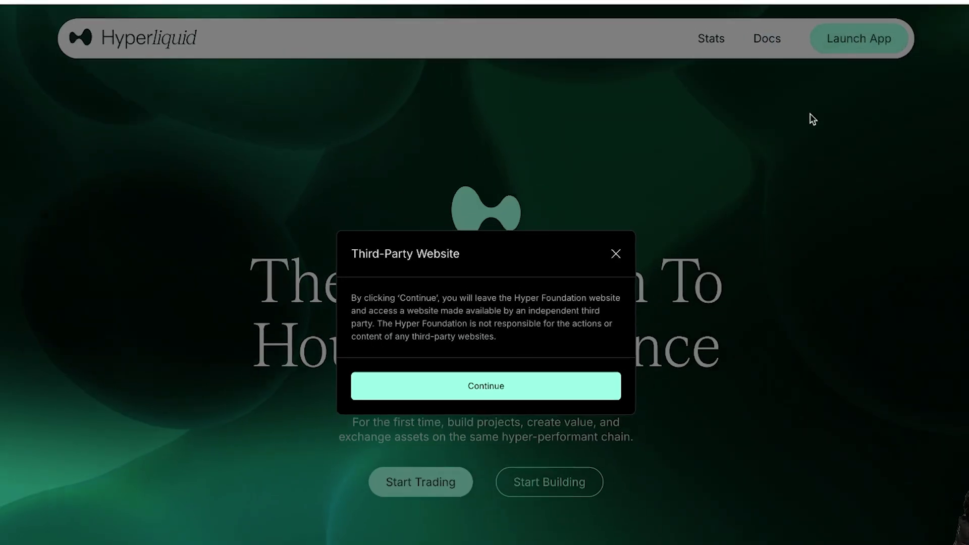
left_click(549, 386)
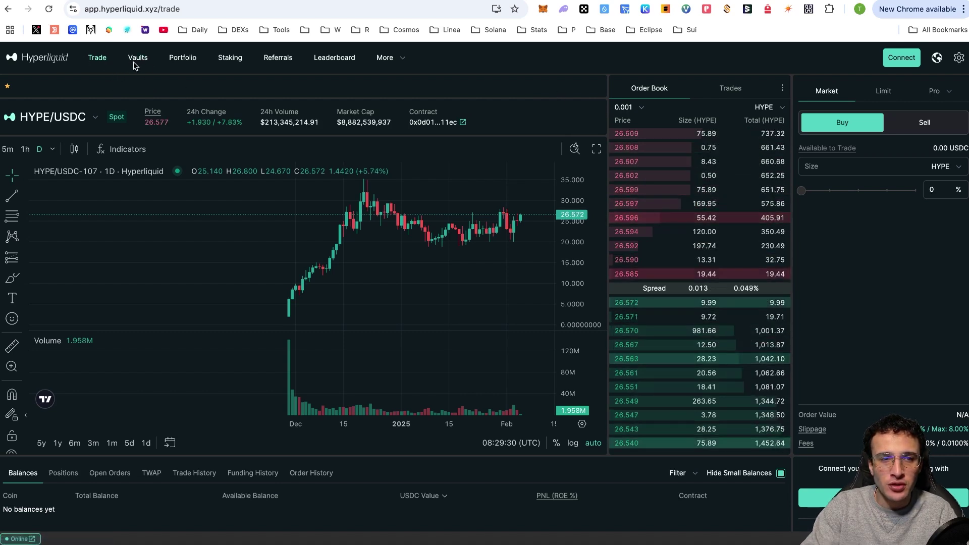
left_click(196, 60)
left_click(230, 59)
left_click(321, 59)
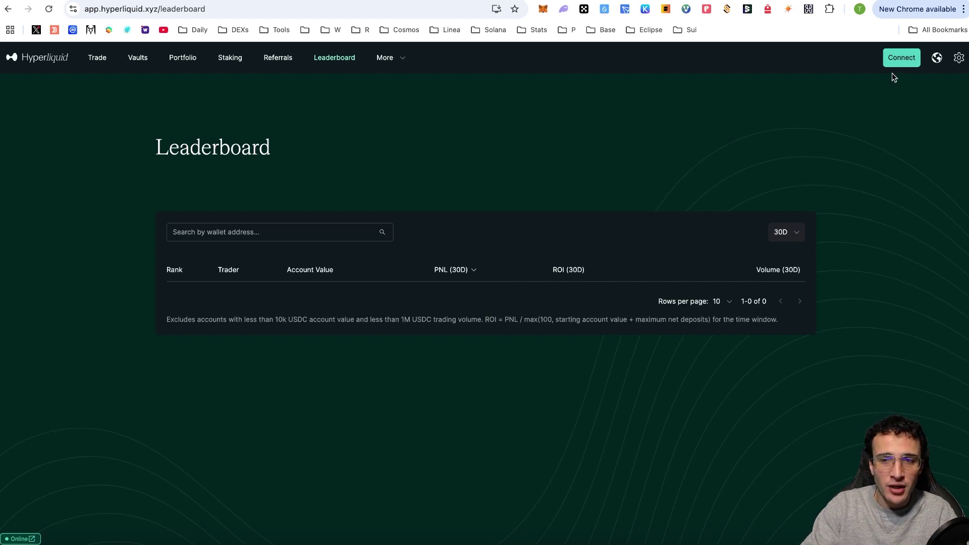
Connect the MetaMask wallet to Hyperliquid, approve the connection request and check the connected account
left_click(899, 57)
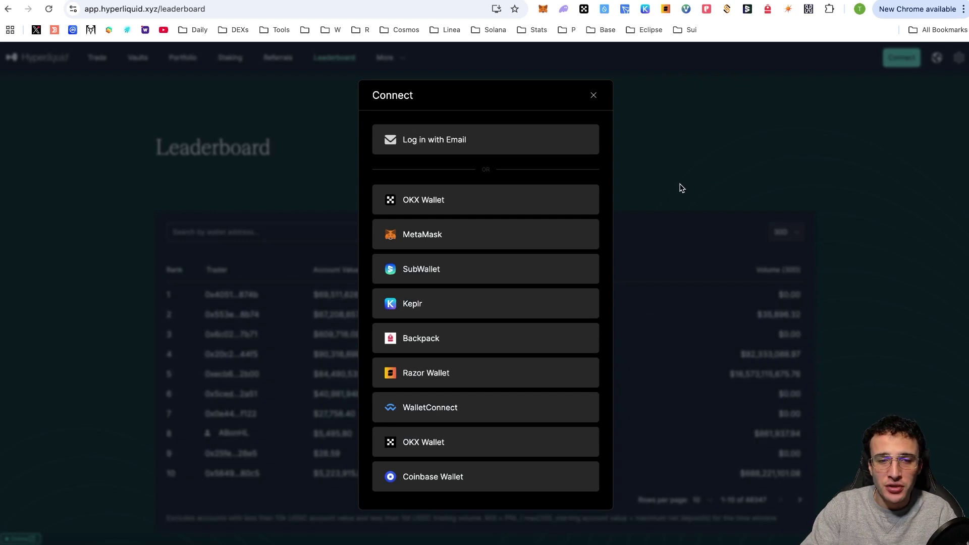
left_click(565, 237)
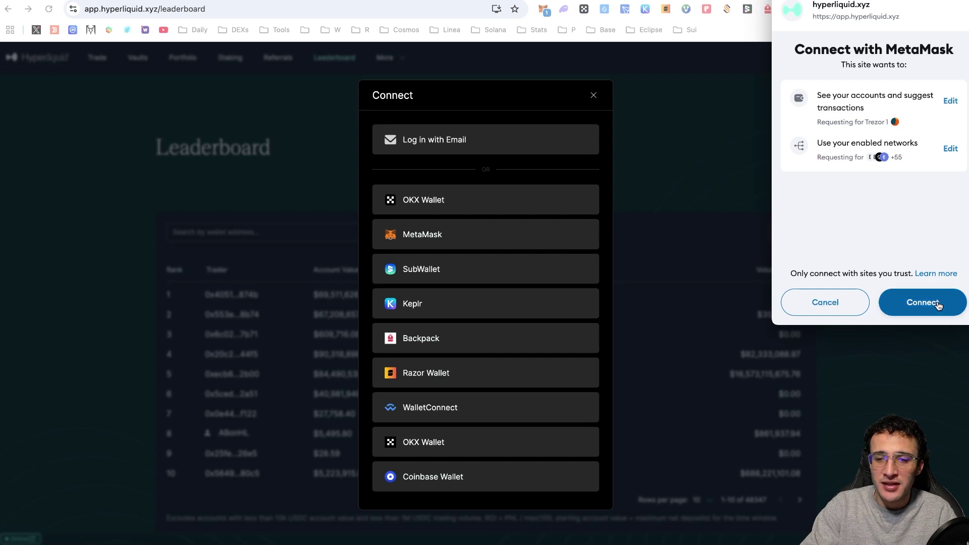
left_click(922, 303)
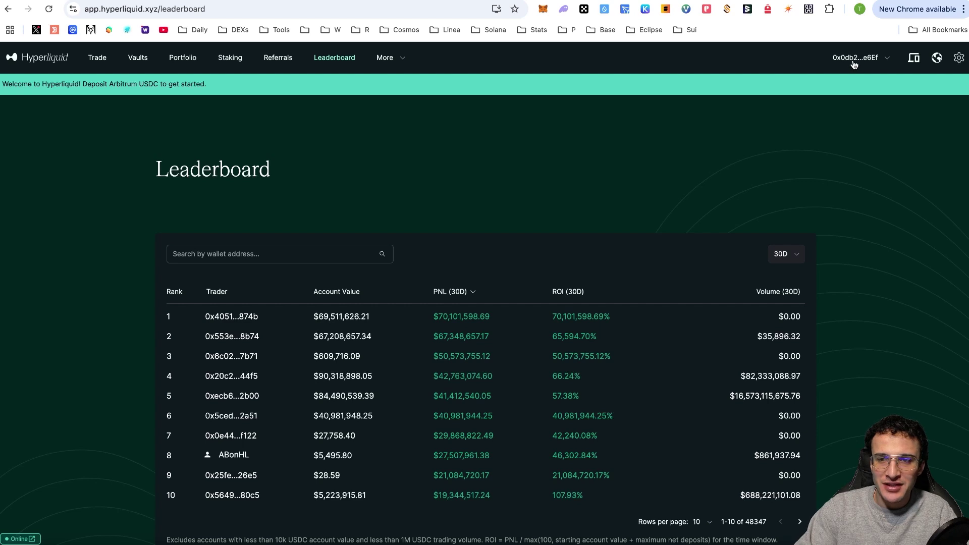
left_click(881, 59)
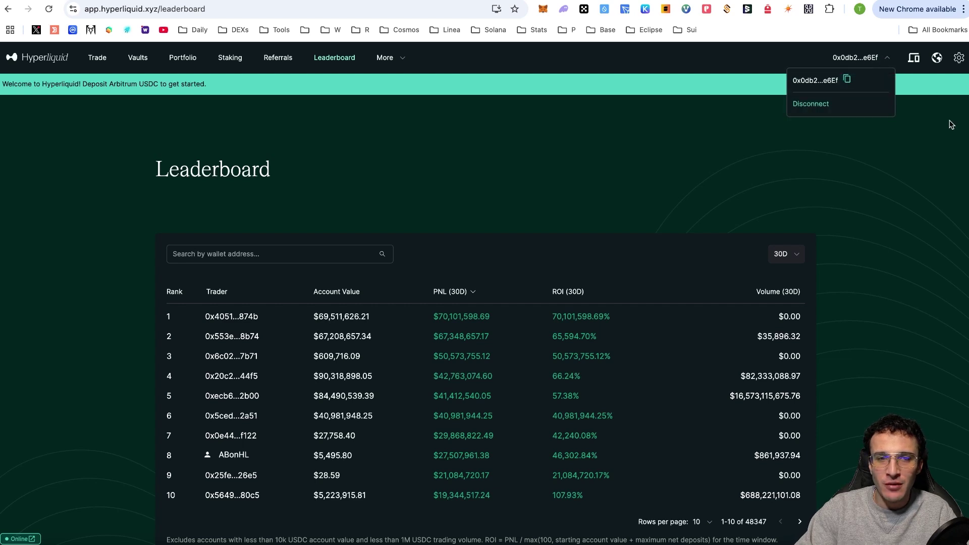
left_click(927, 188)
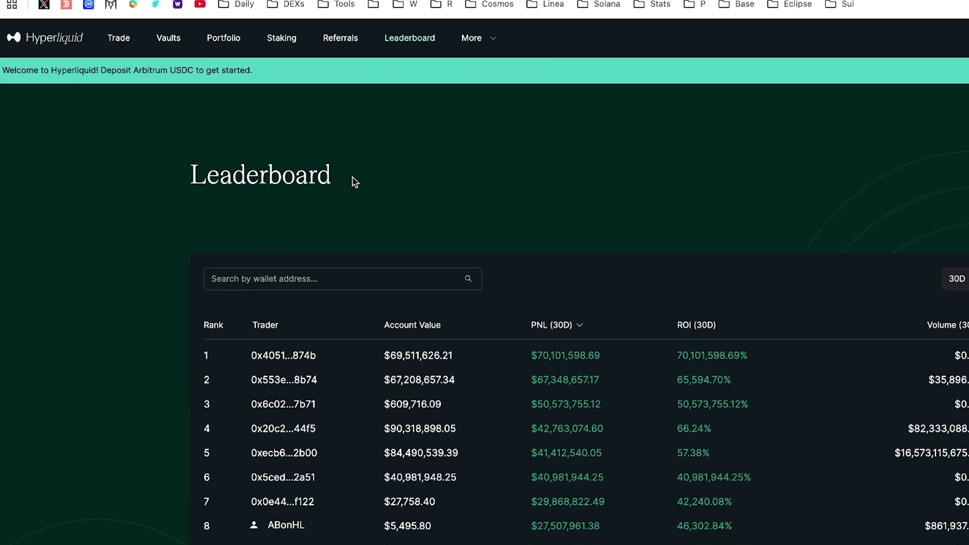
Establish the wallet's Hyperliquid connection from the Portfolio page and open the deposit form
left_click(269, 19)
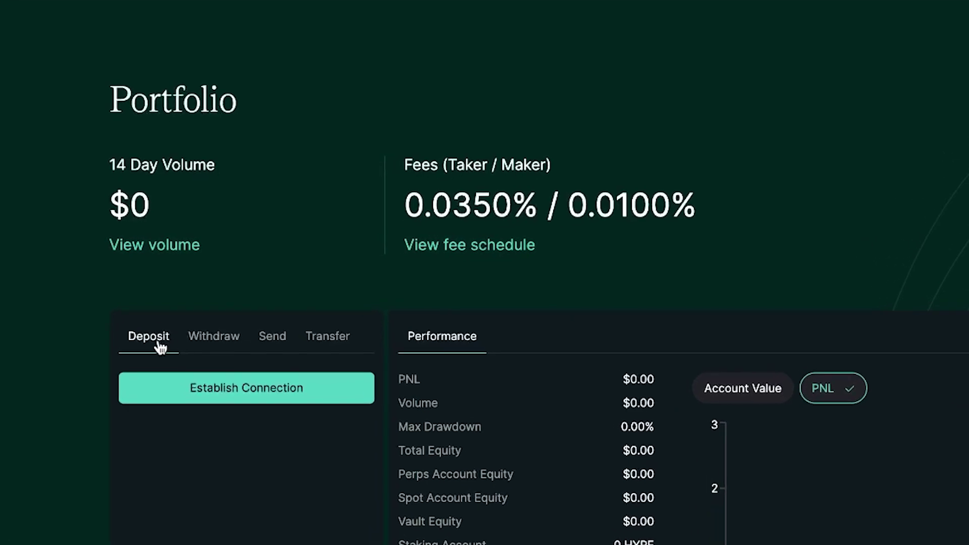
scroll(219, 292, "down", 1)
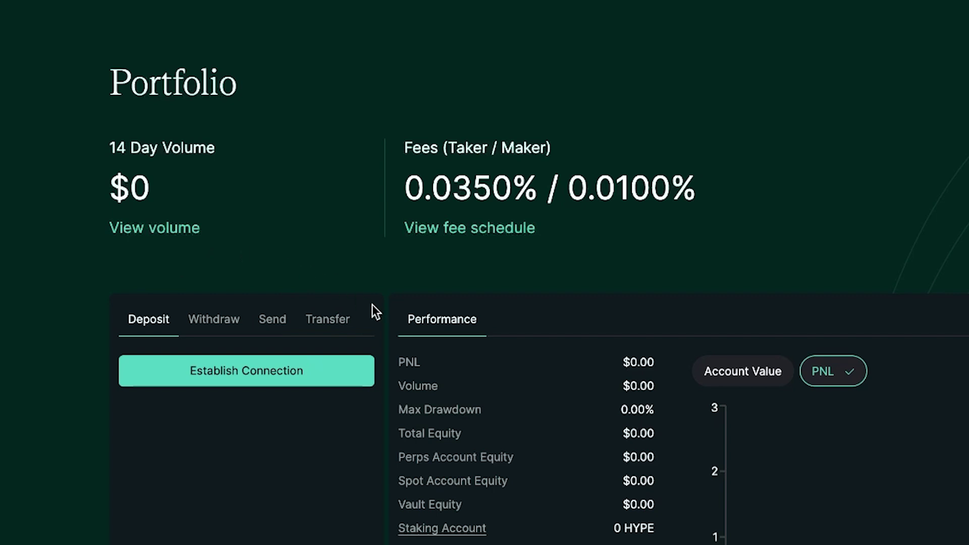
left_click(223, 375)
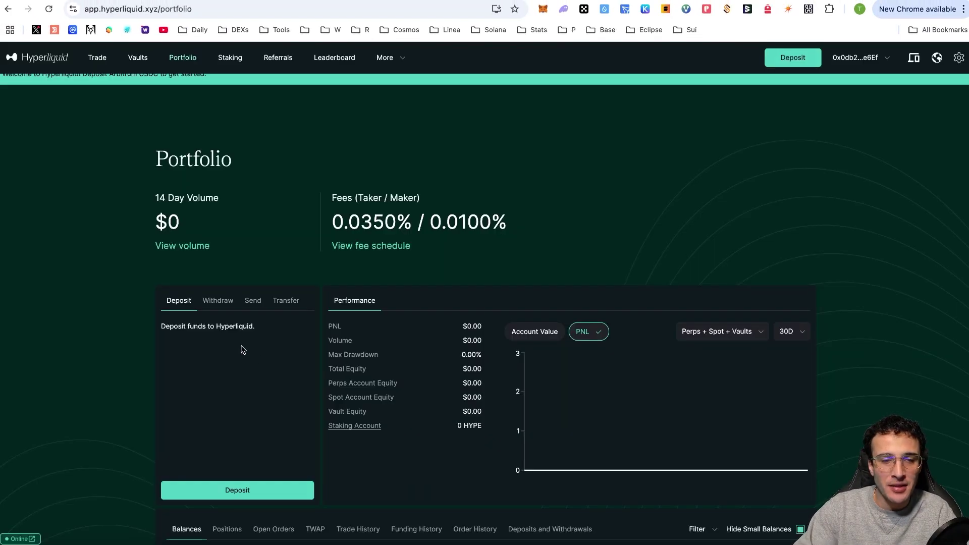
left_click(237, 494)
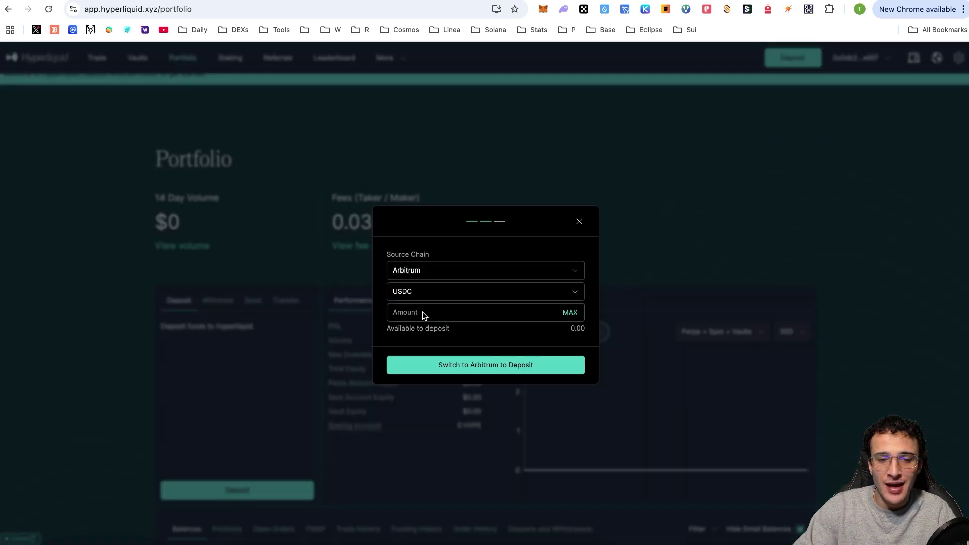
Check which source chains and tokens the deposit form offers
left_click(453, 274)
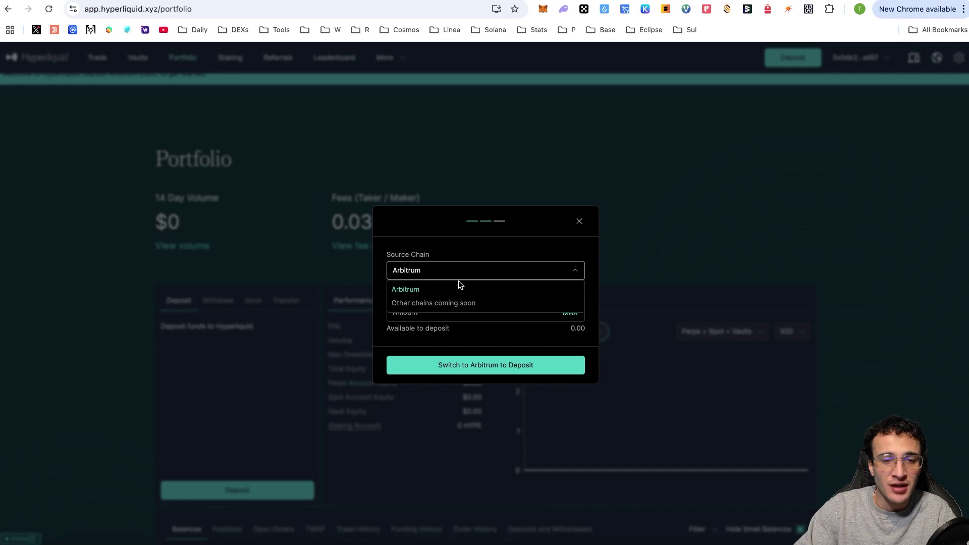
left_click(522, 253)
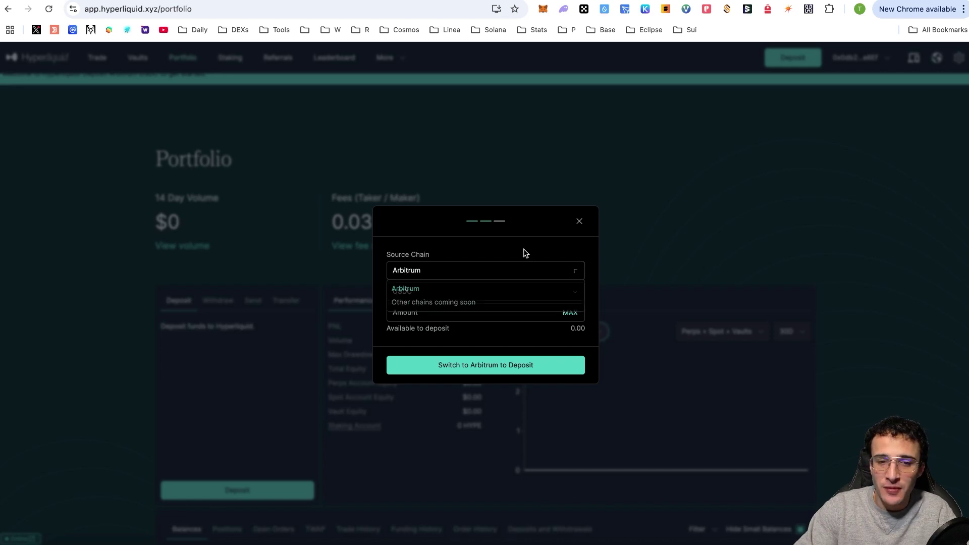
left_click(548, 293)
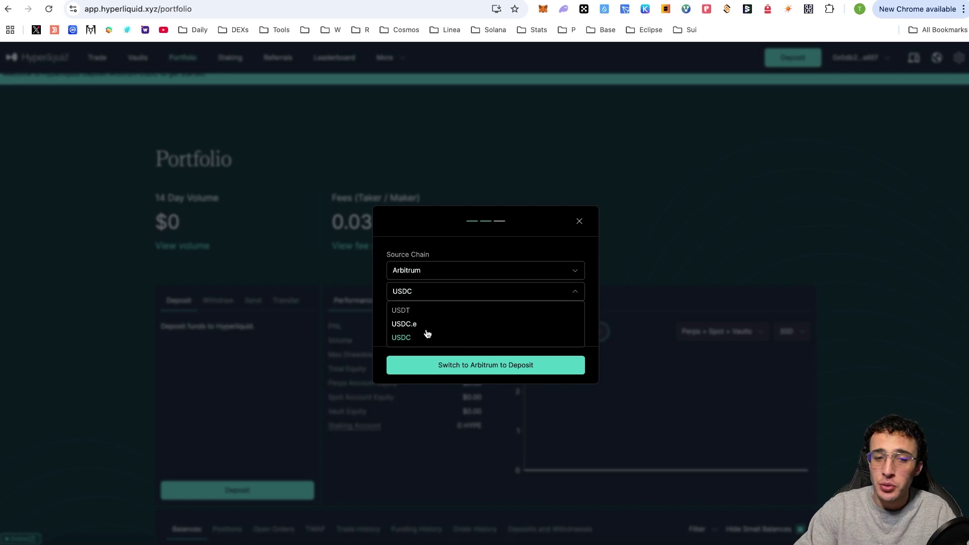
left_click(465, 294)
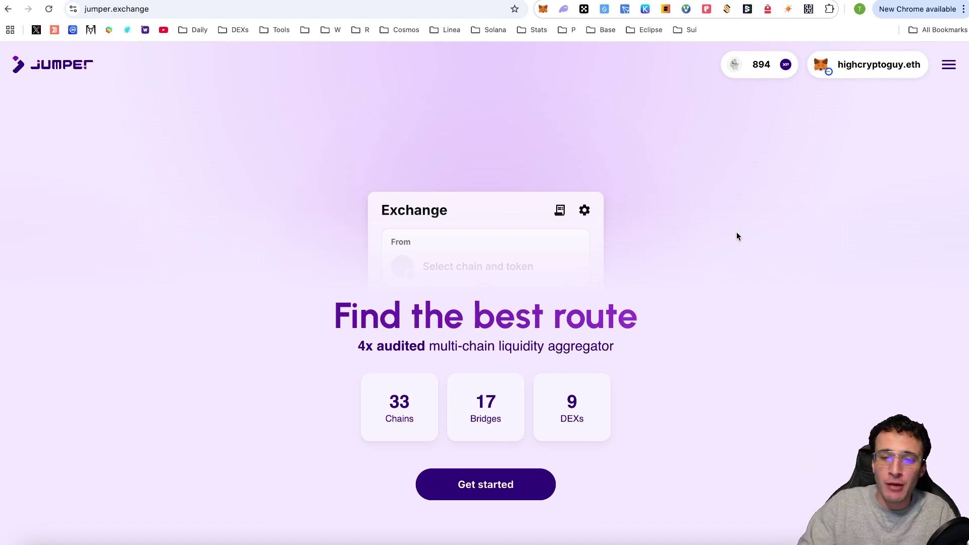
Switch to Jumper Exchange, start an exchange and set the source to ETH on Arbitrum
left_click(526, 496)
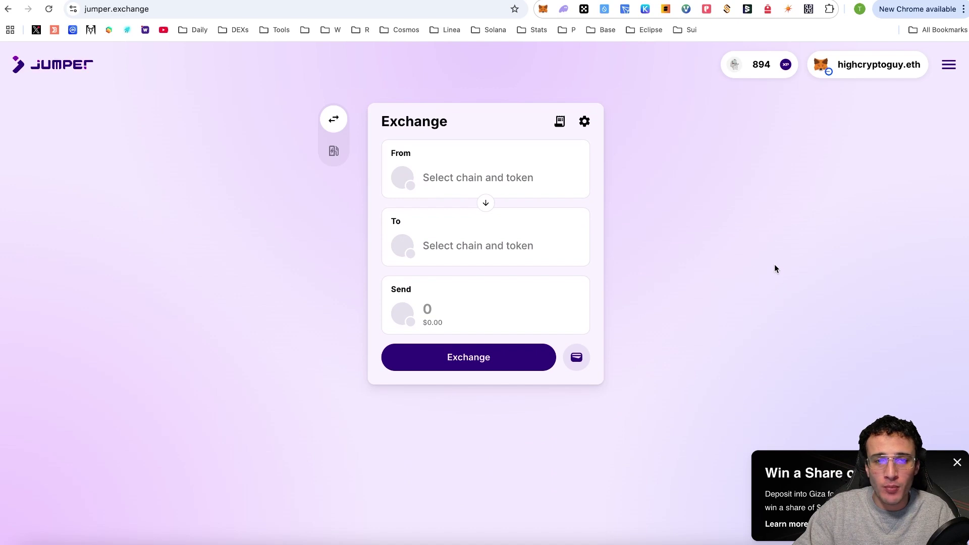
left_click(553, 186)
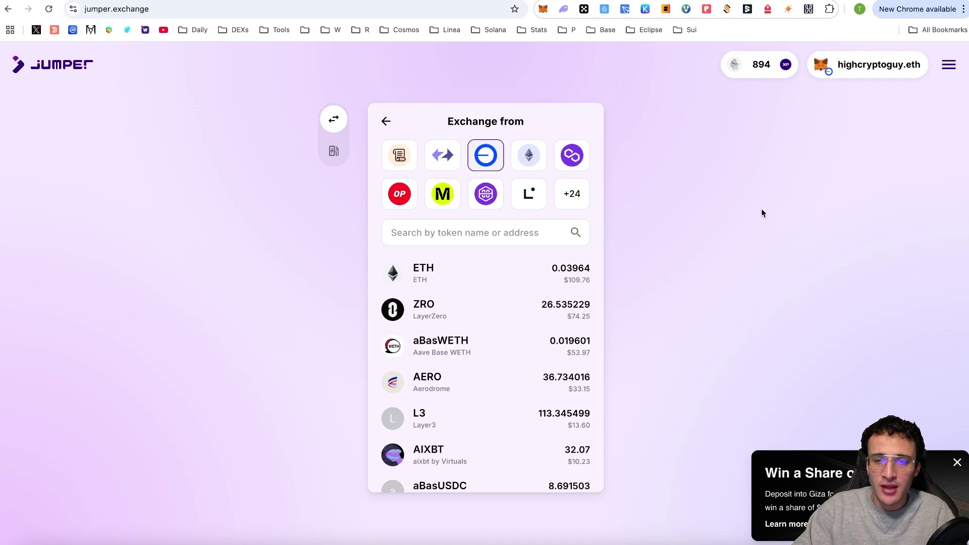
left_click(590, 201)
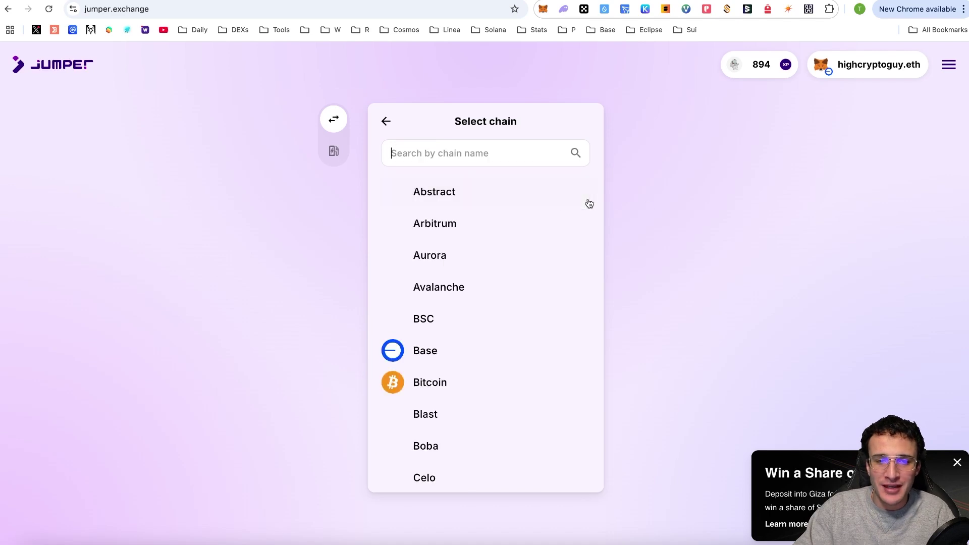
left_click(539, 221)
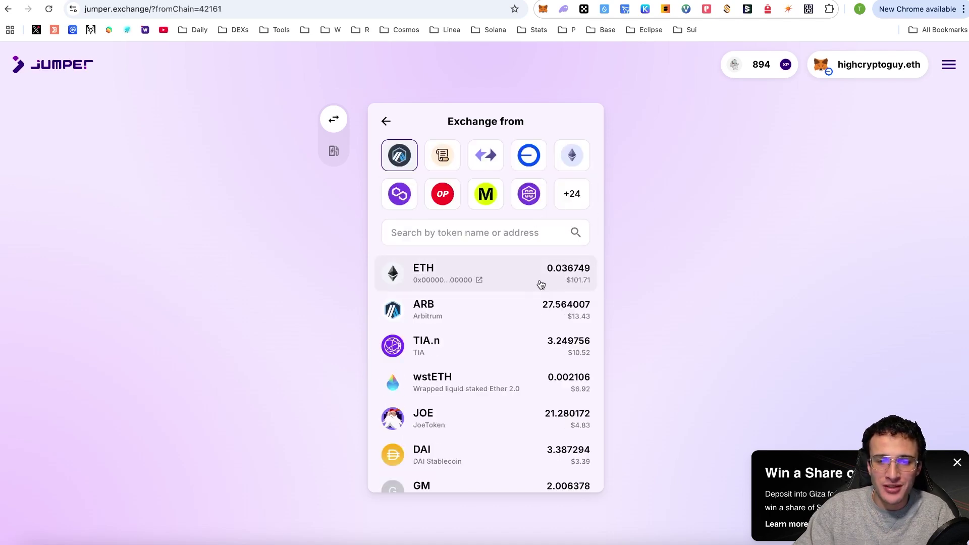
left_click(569, 283)
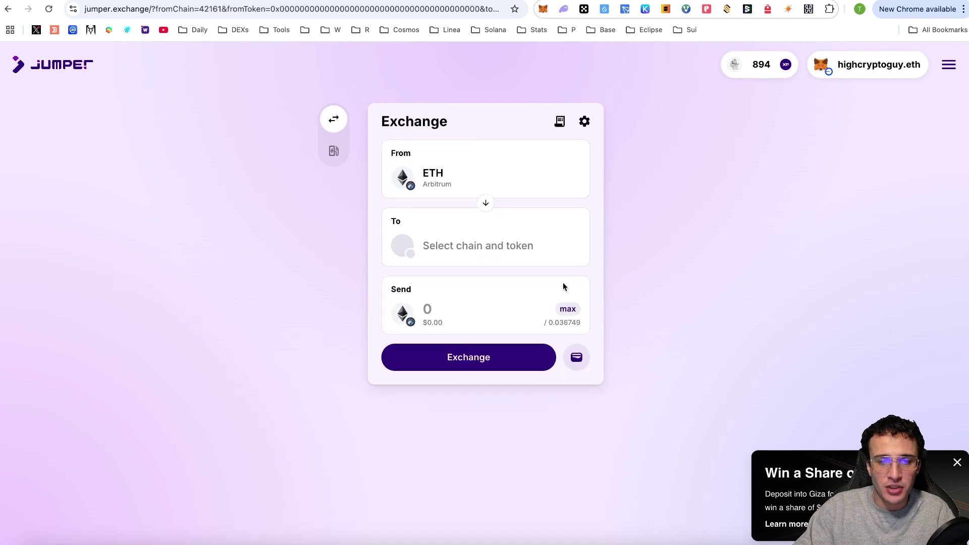
Set the exchange destination to USDC on Arbitrum, searching the tokens for "usdc"
left_click(515, 248)
scroll(535, 287, "down", 6)
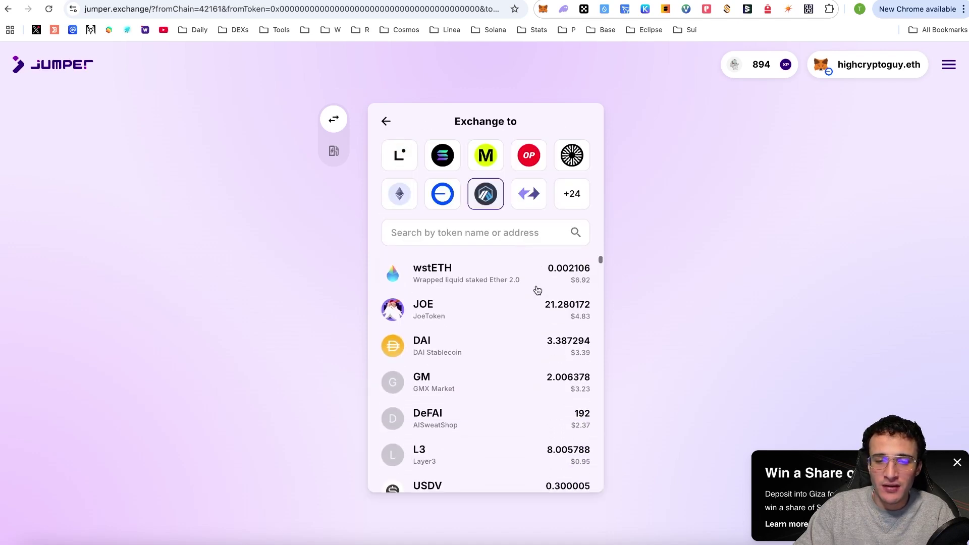
scroll(536, 289, "up", 6)
left_click(486, 230)
type("usdc")
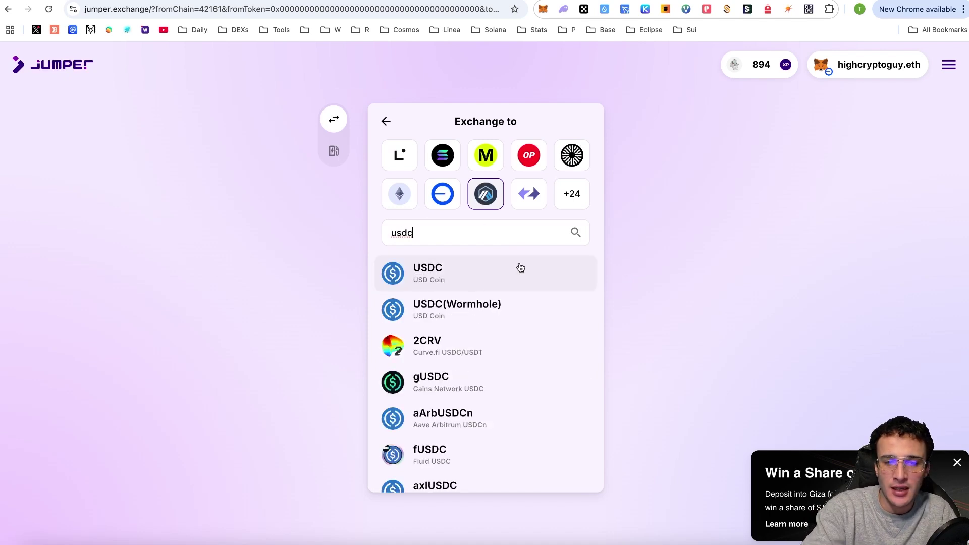
left_click(520, 268)
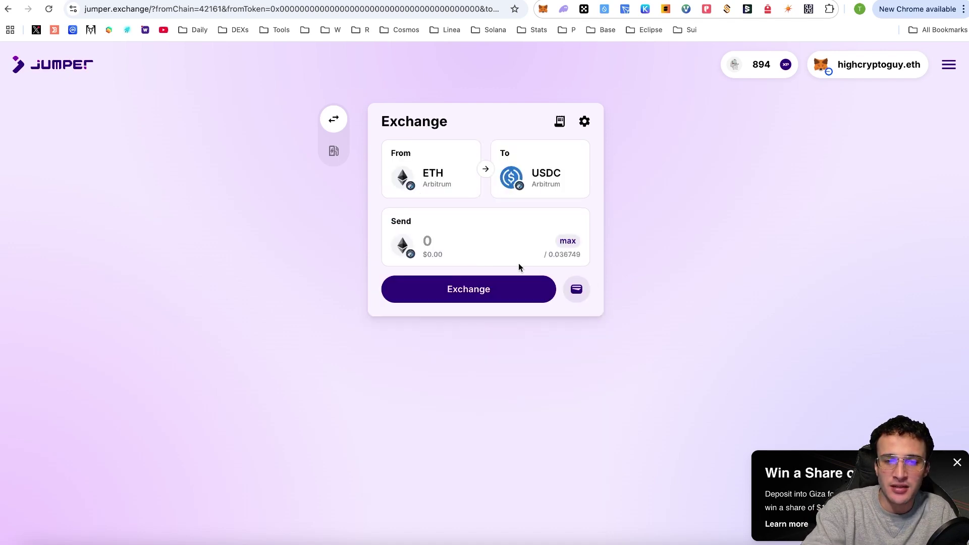
Set the send amount to 0.026 ETH and proceed to the swap review
left_click(484, 238)
type("0.0")
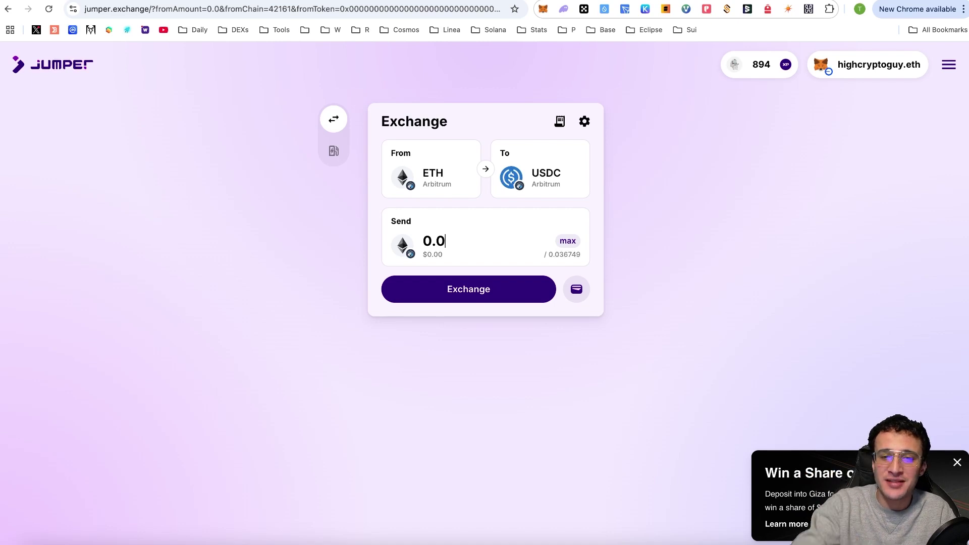
type("2")
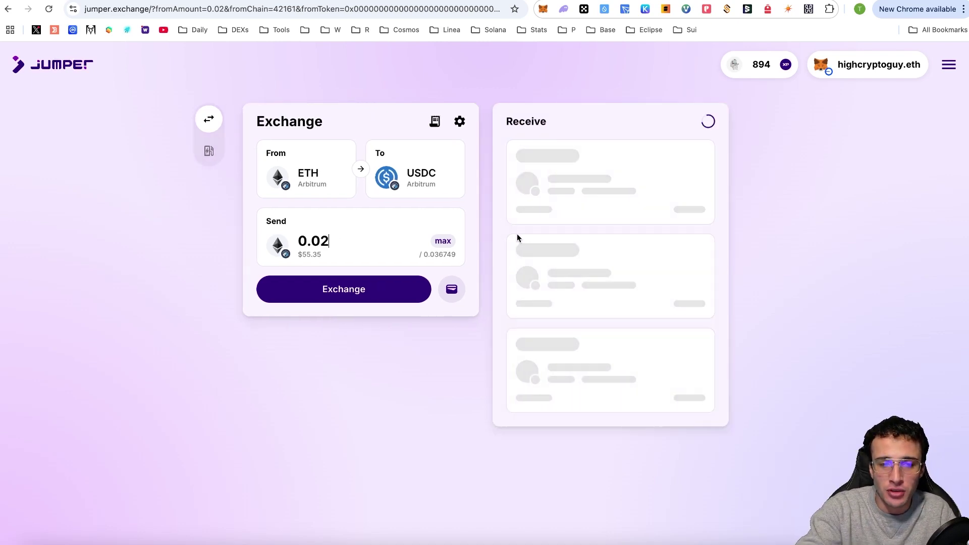
type("6")
left_click(343, 288)
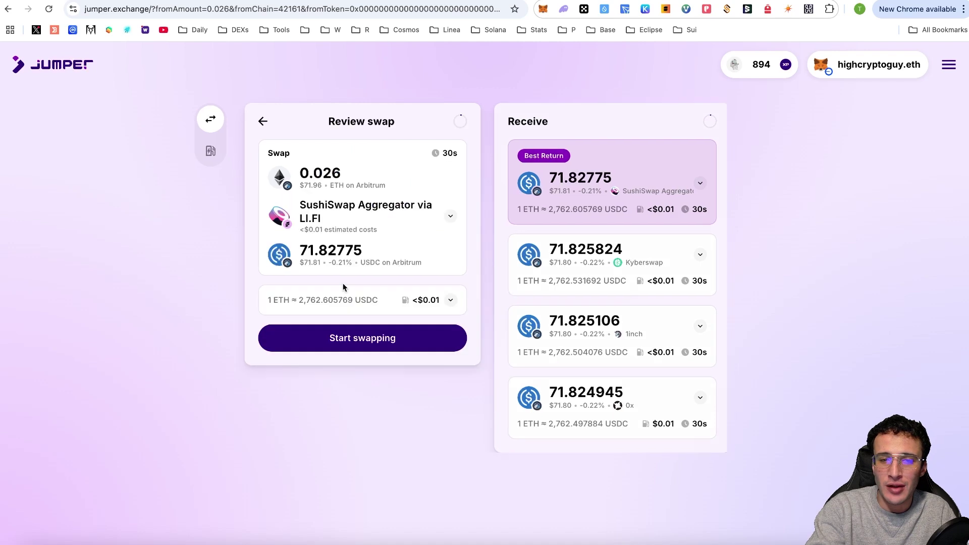
Start the ETH to USDC swap, confirm the transaction in the wallet and close the completed swap
left_click(497, 345)
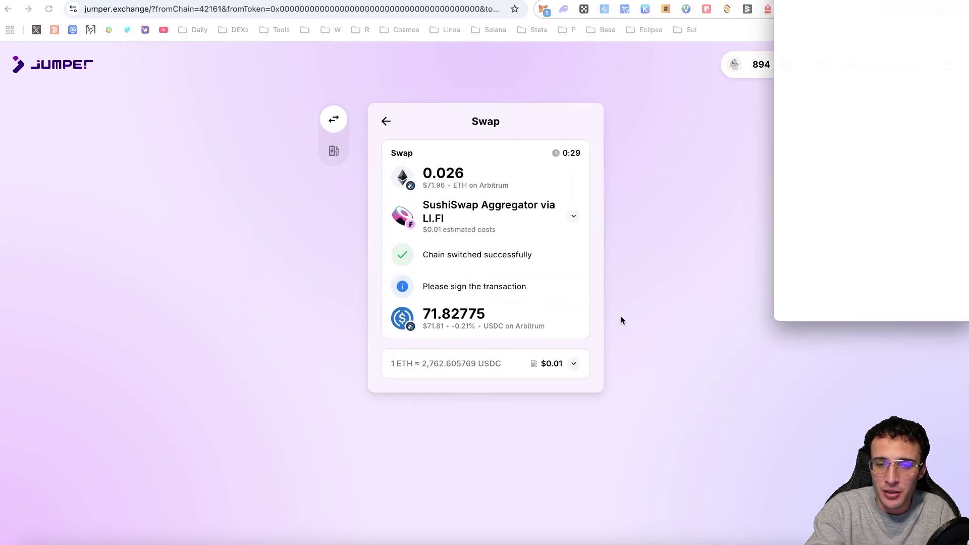
left_click(922, 305)
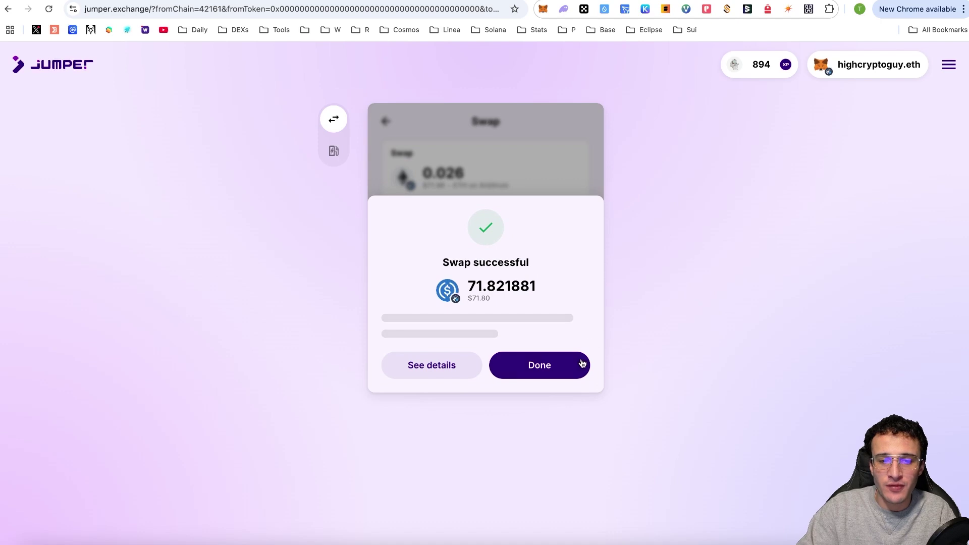
left_click(566, 372)
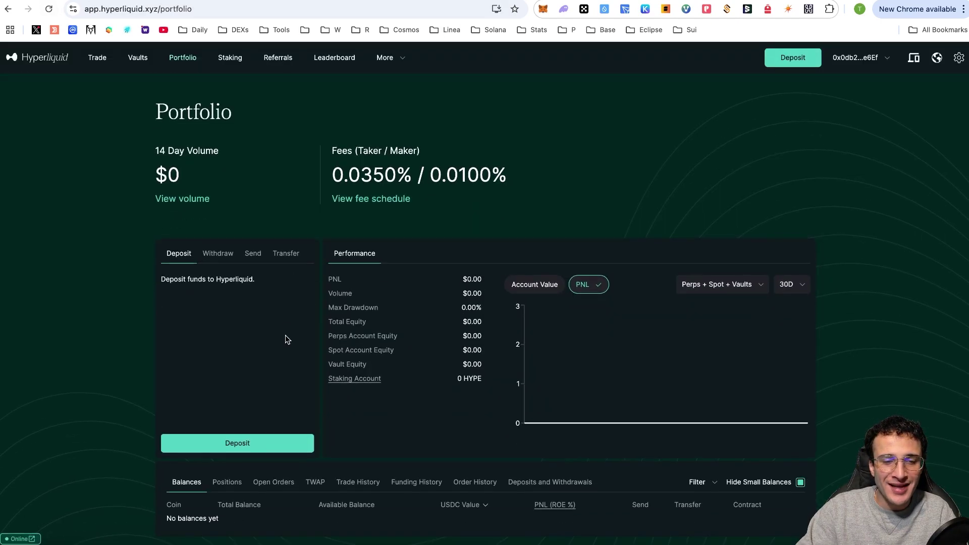
Deposit the maximum available amount of 71.82 USDC from Arbitrum into the Hyperliquid account
left_click(243, 488)
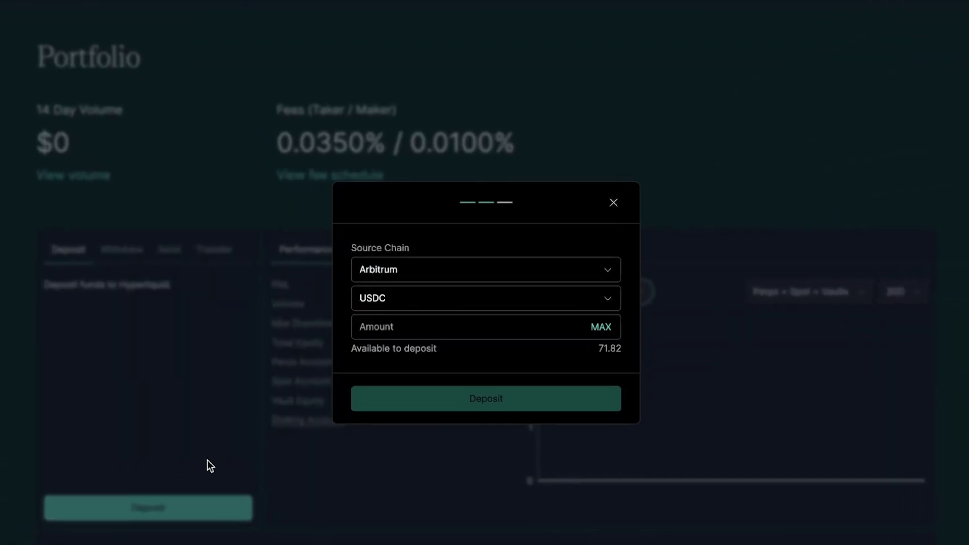
left_click_drag(617, 361, 644, 362)
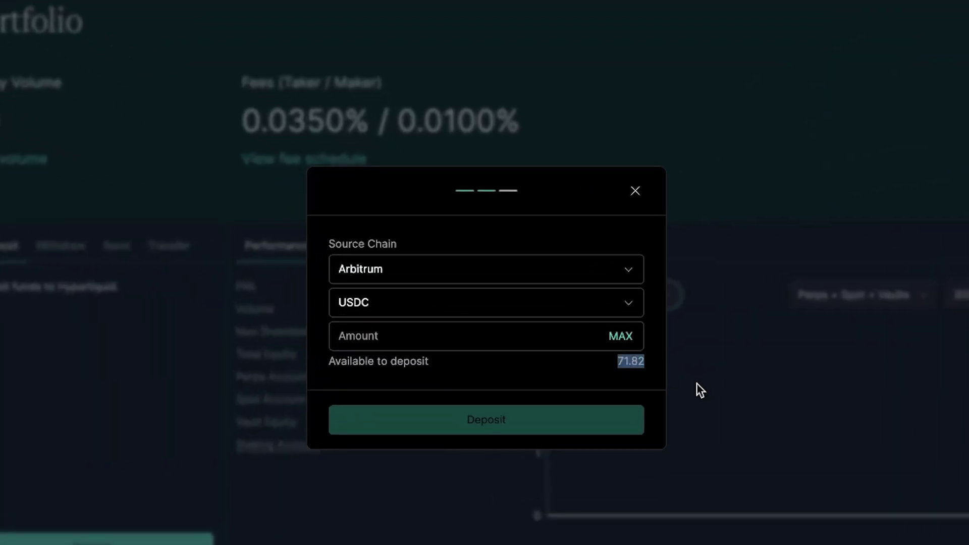
left_click(650, 349)
left_click(624, 336)
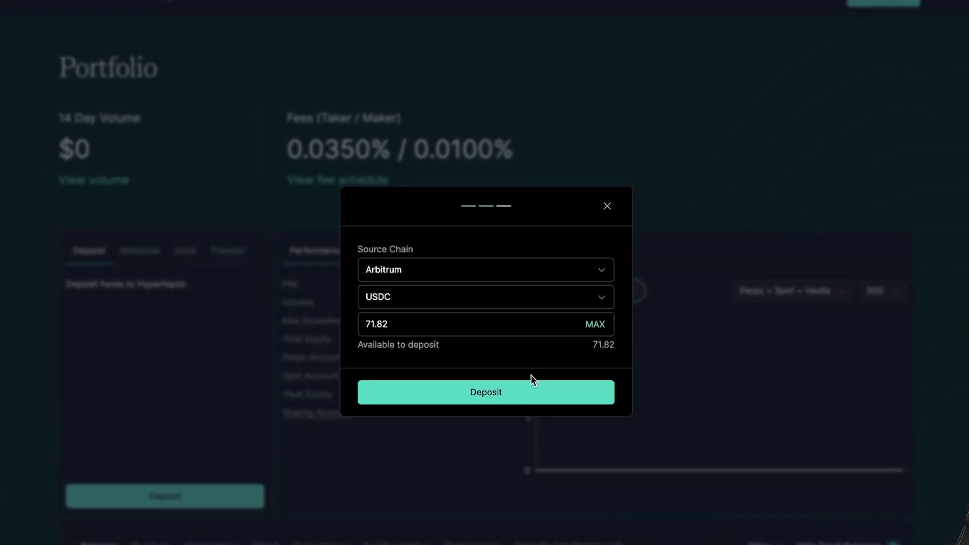
left_click(507, 393)
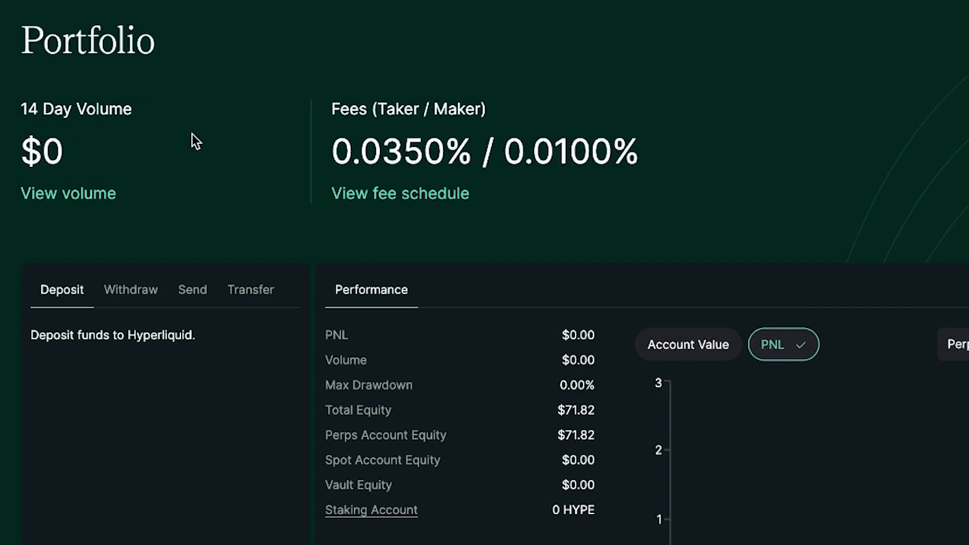
Review the account's 14-day volume history, close it and go to the trading page
left_click(91, 195)
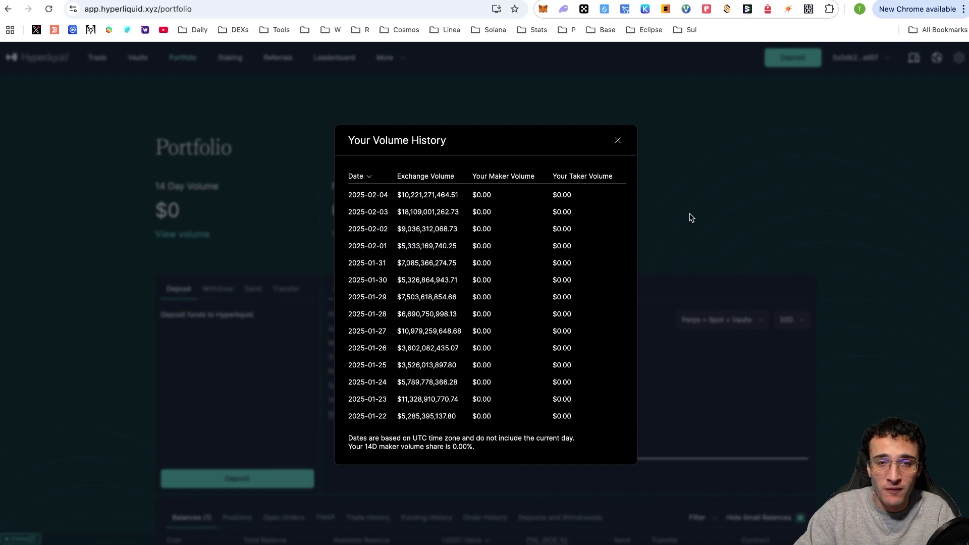
left_click(691, 217)
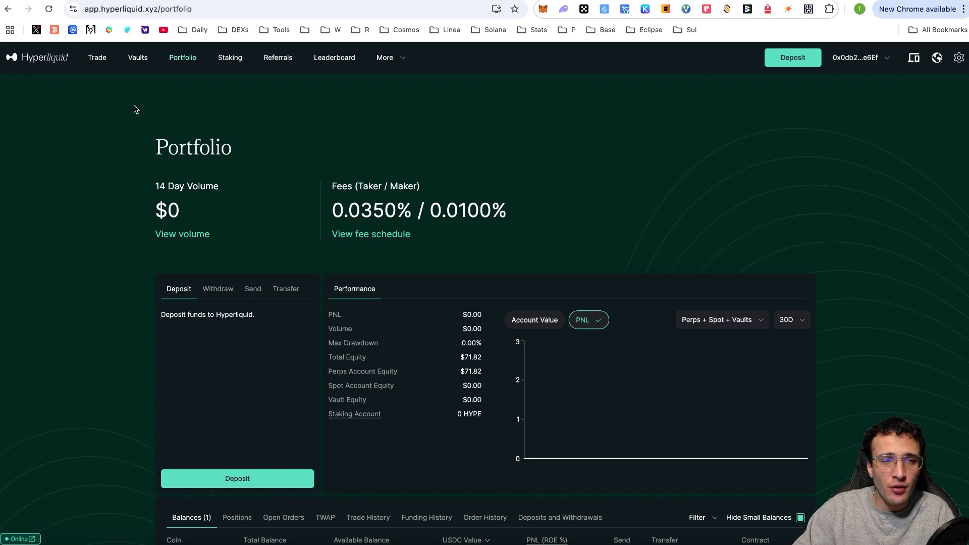
left_click(98, 58)
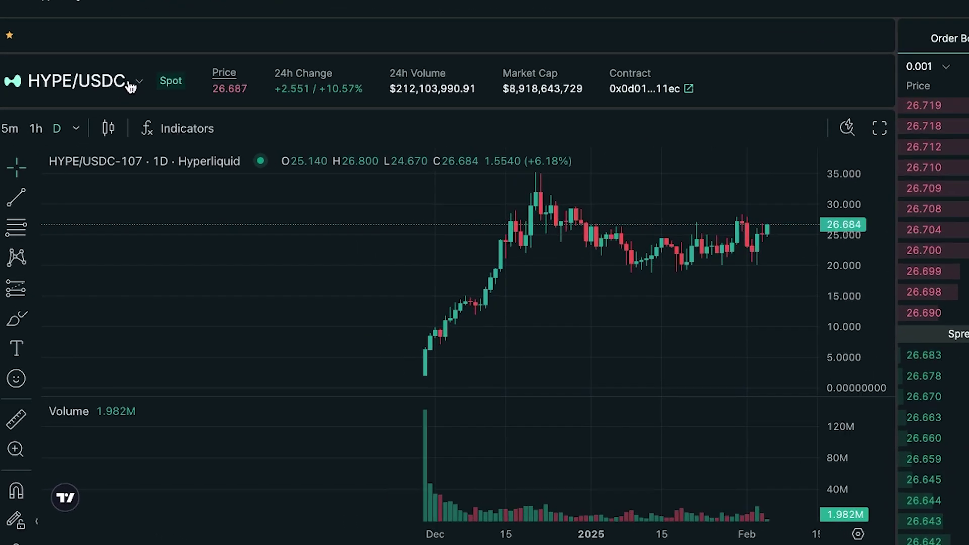
Browse the list of tradable coins from the HYPE/USDC market, examining their leverage, prices and volumes
left_click(88, 119)
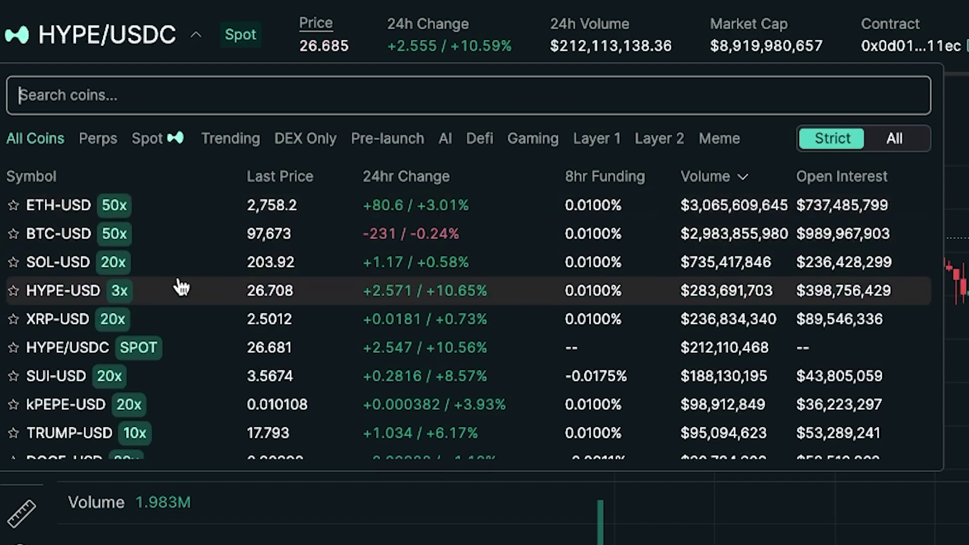
scroll(182, 283, "down", 1)
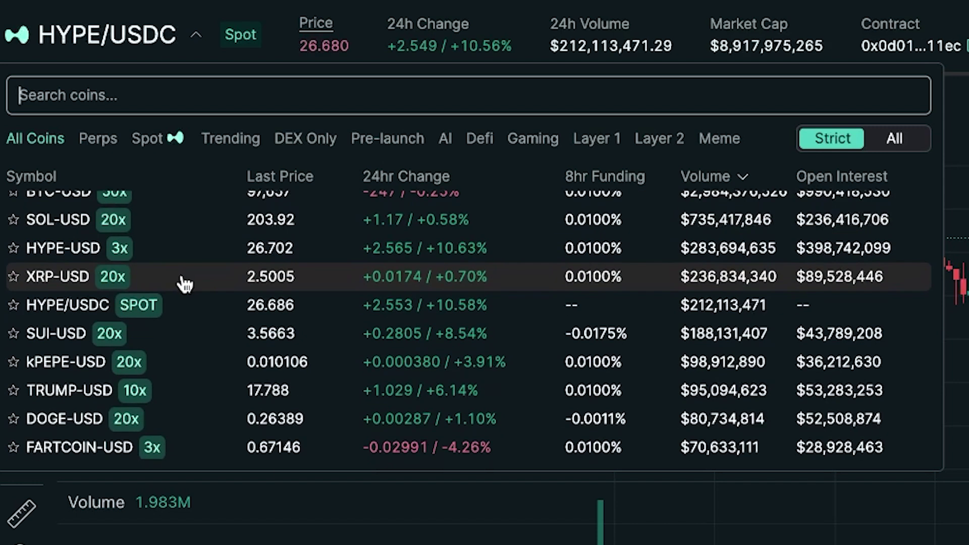
scroll(184, 284, "down", 3)
scroll(185, 283, "down", 2)
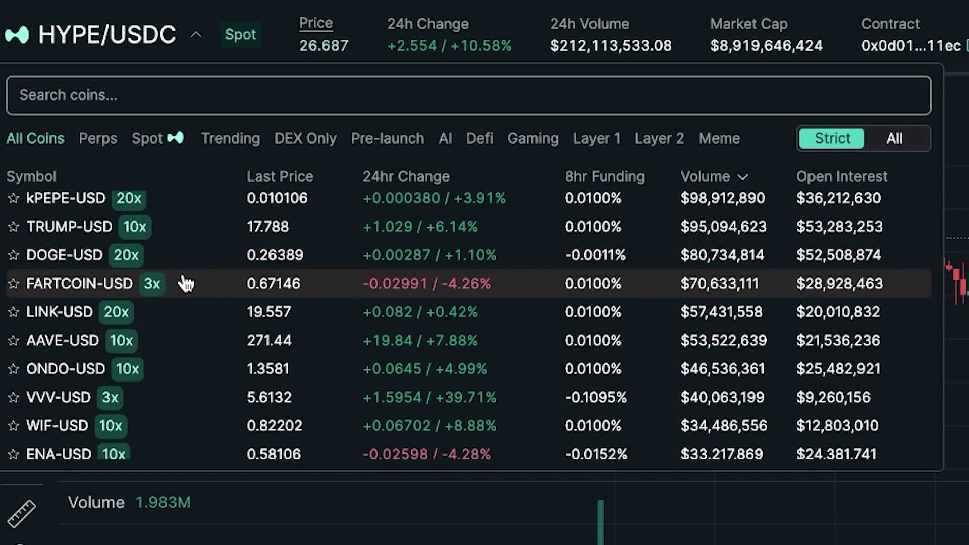
scroll(302, 273, "down", 1)
scroll(305, 273, "down", 2)
scroll(305, 273, "down", 2)
scroll(304, 273, "down", 20)
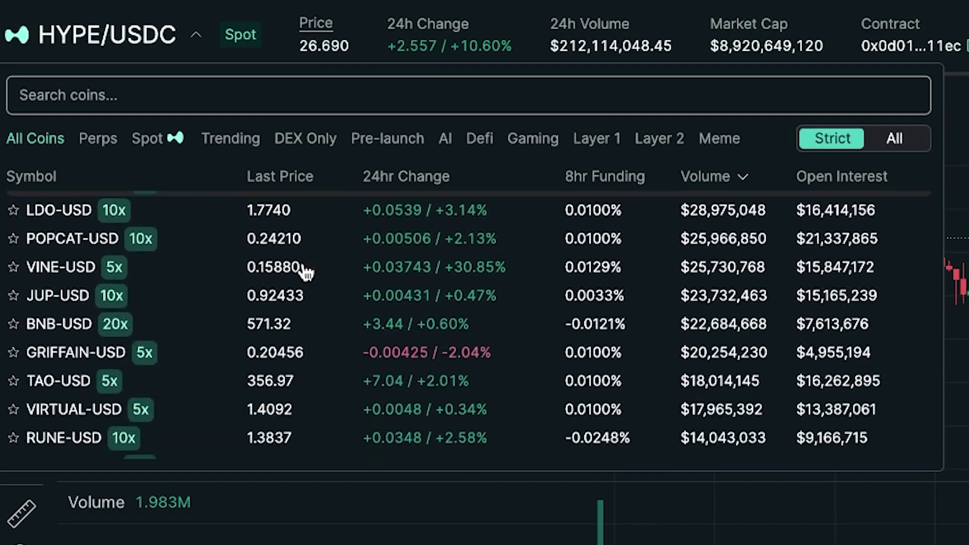
scroll(302, 262, "down", 20)
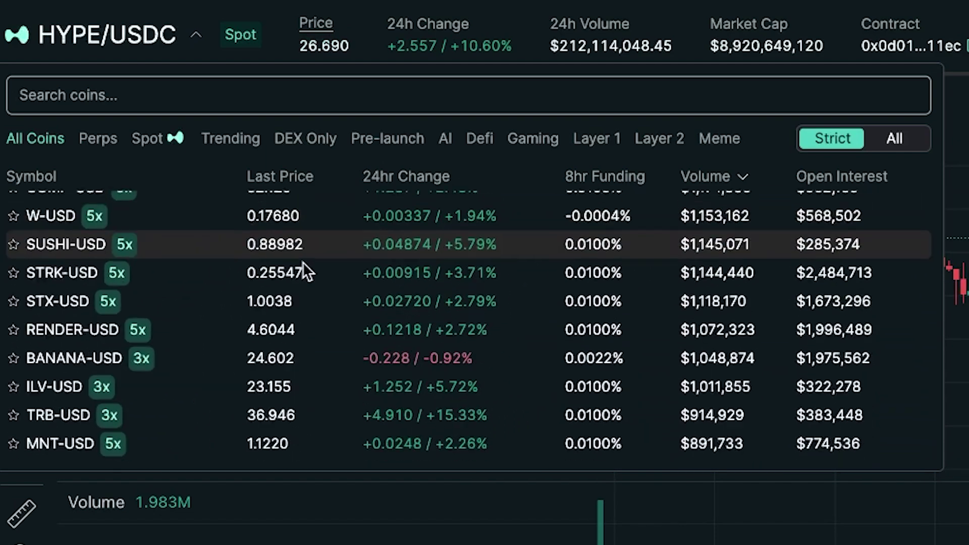
scroll(302, 262, "up", 8)
scroll(302, 262, "up", 20)
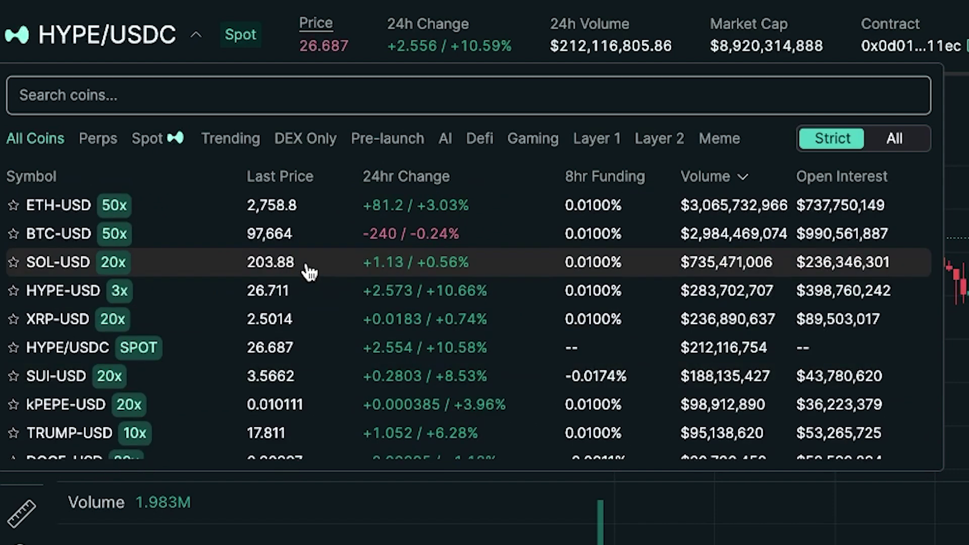
left_click(502, 93)
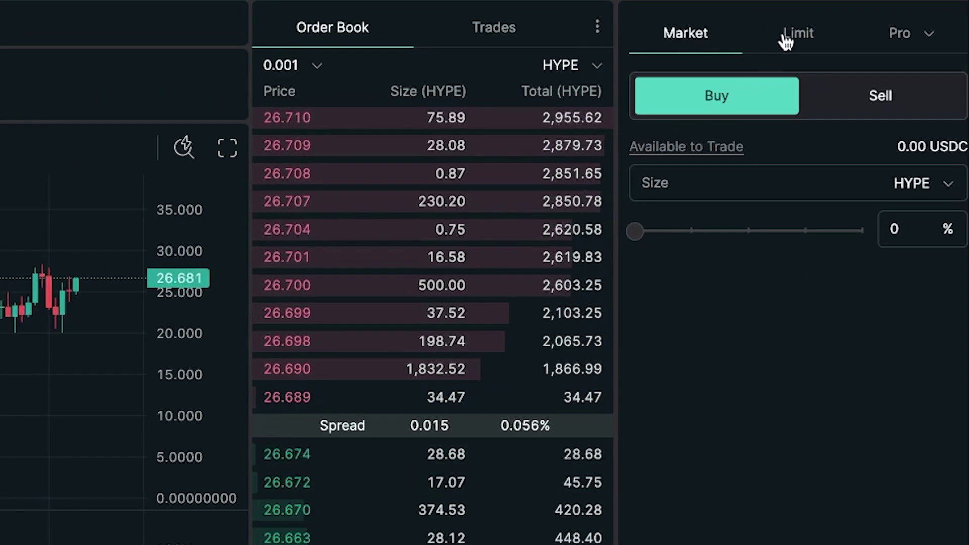
Look through the Limit and Pro order types for HYPE/USDC and return to a Market order
left_click(796, 46)
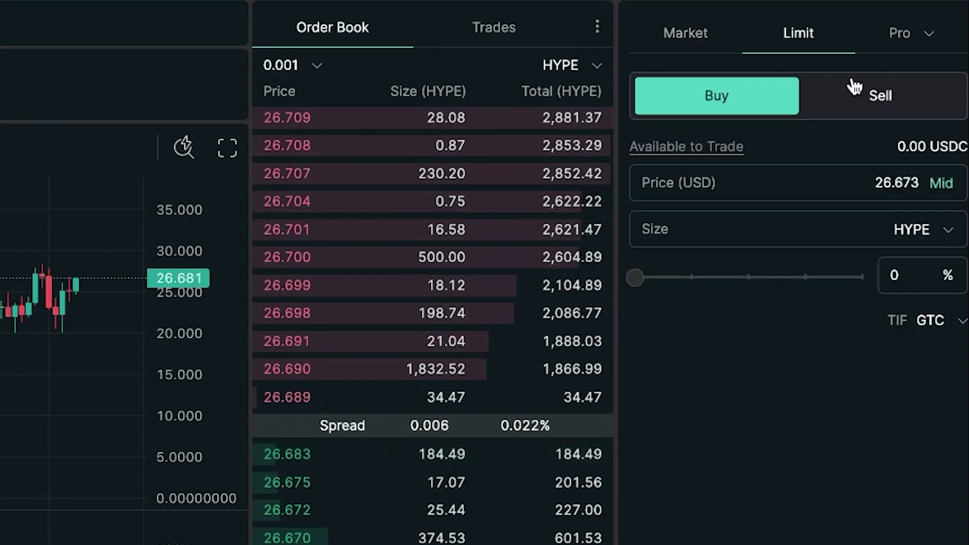
left_click(893, 35)
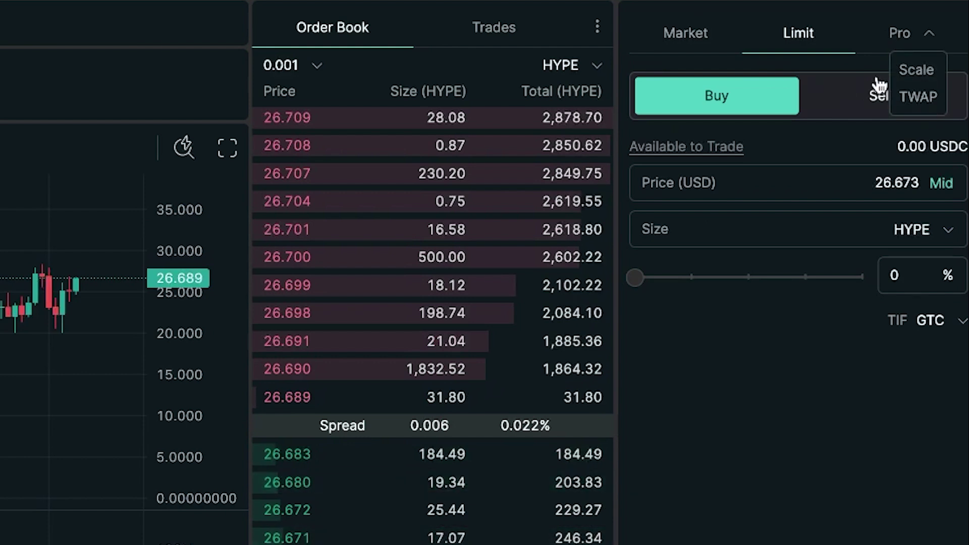
left_click(706, 36)
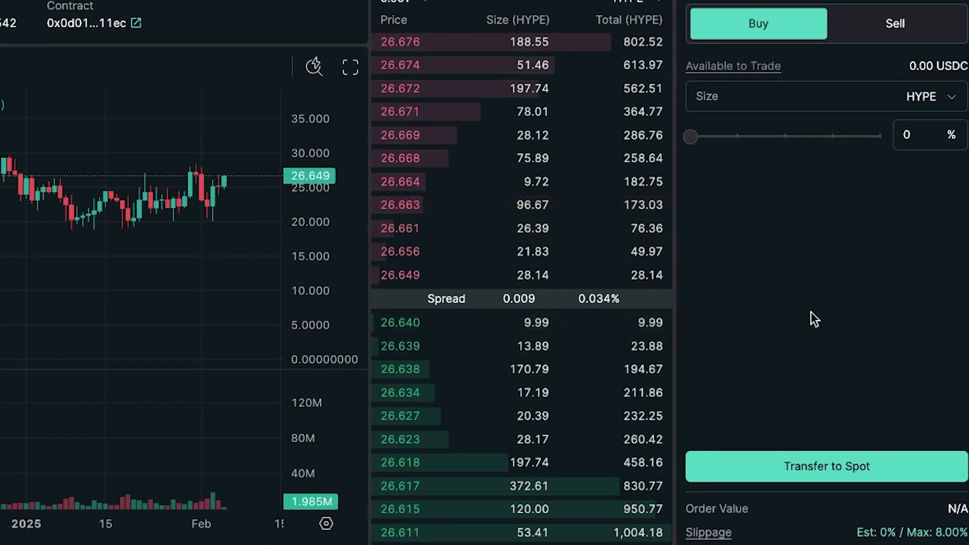
Transfer 20 USDC from the Perps balance to Spot and approve the signature request in the wallet
left_click(828, 468)
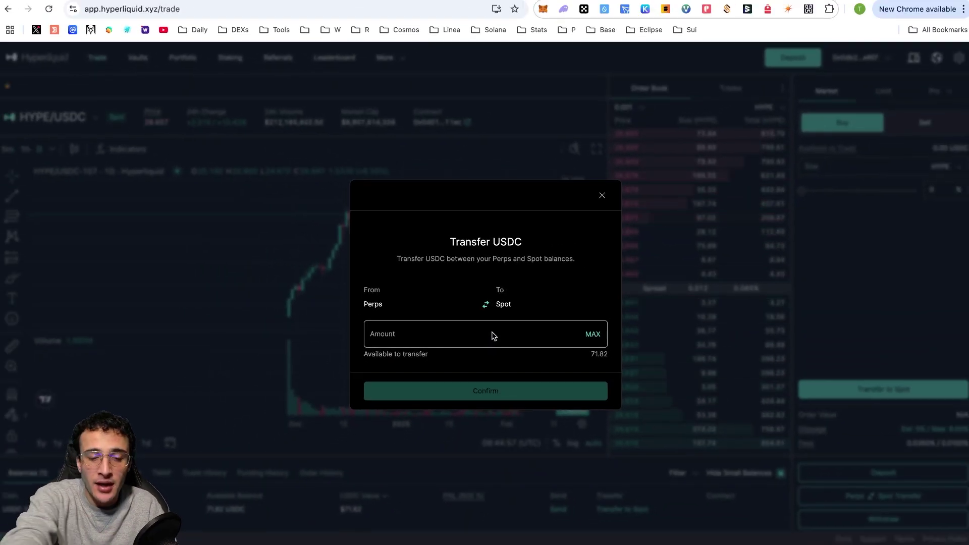
type("20")
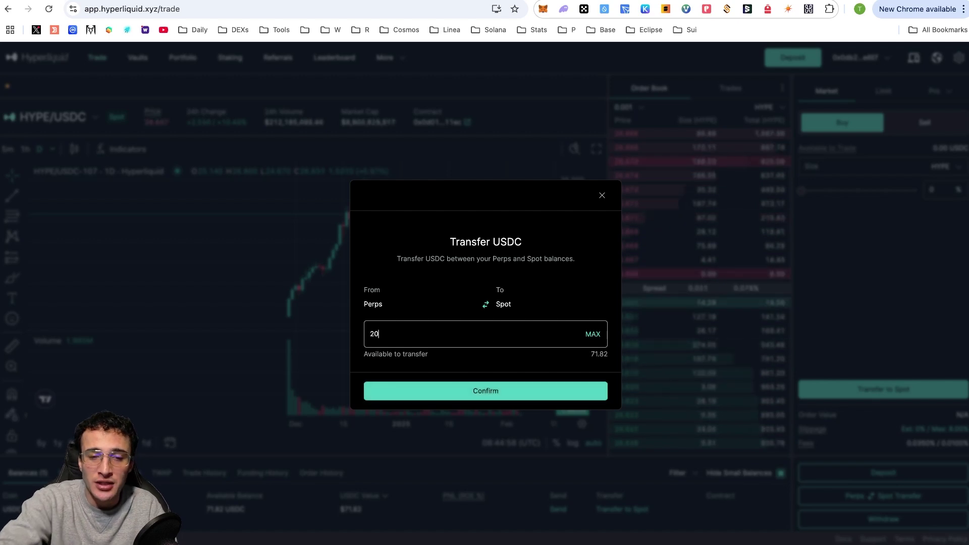
left_click(556, 393)
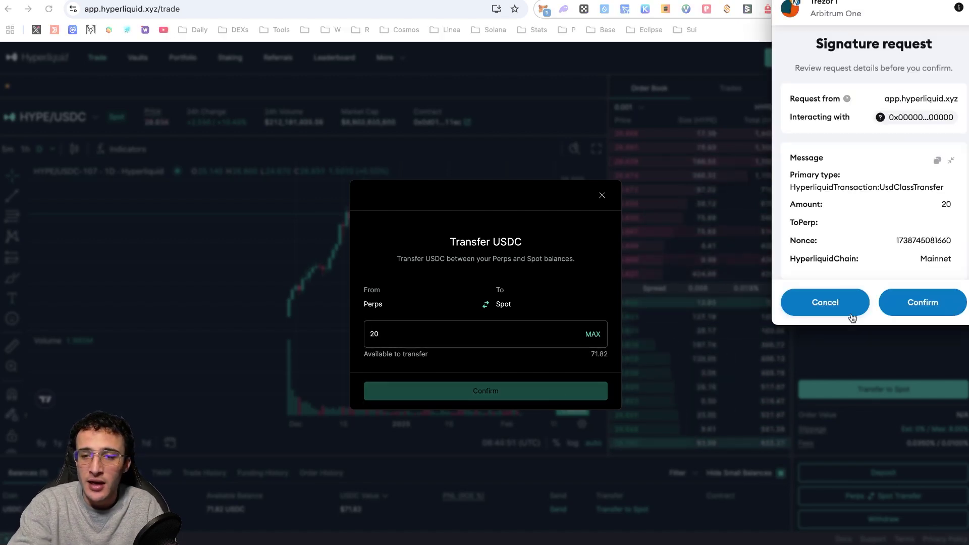
left_click(922, 303)
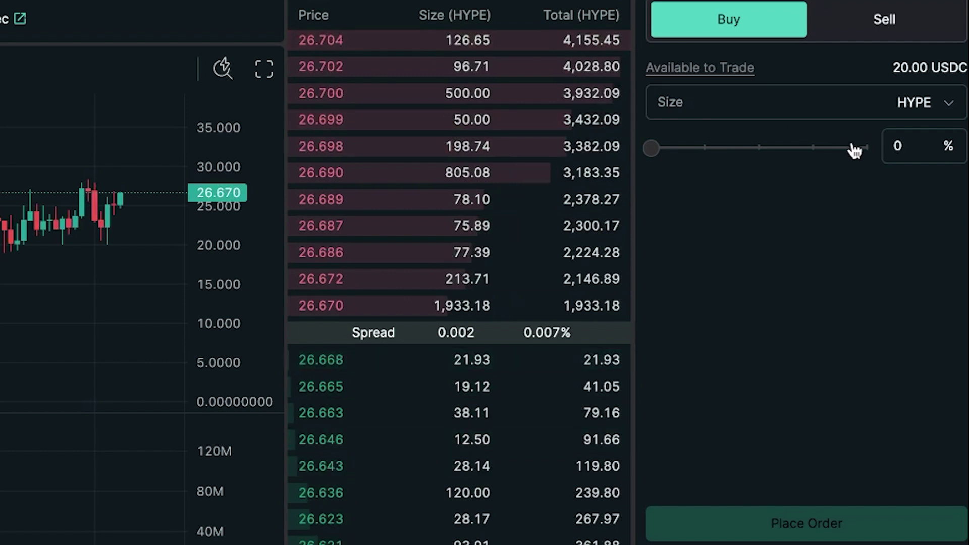
Place and confirm a market buy order for HYPE using about 64% of the spot balance, with the size shown in USDC
left_click_drag(654, 148, 794, 167)
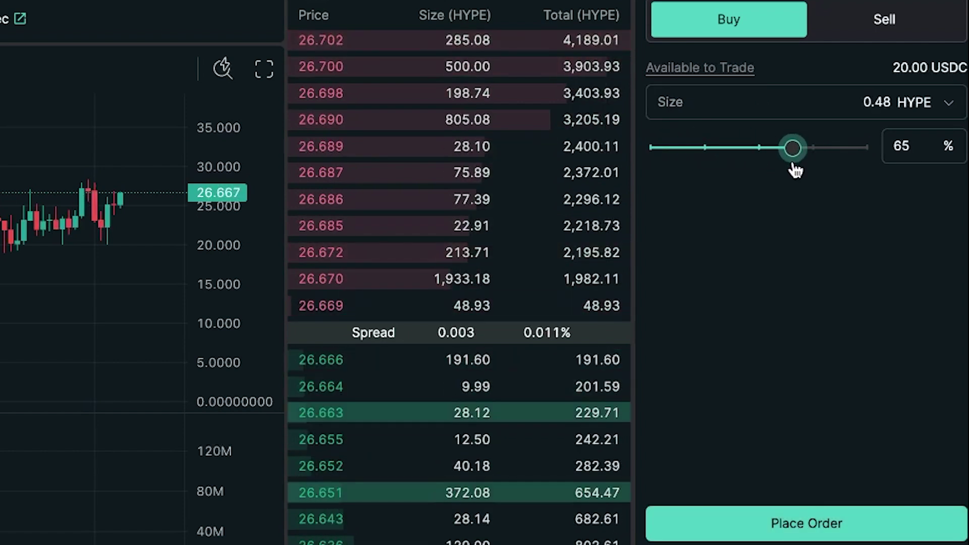
left_click(928, 116)
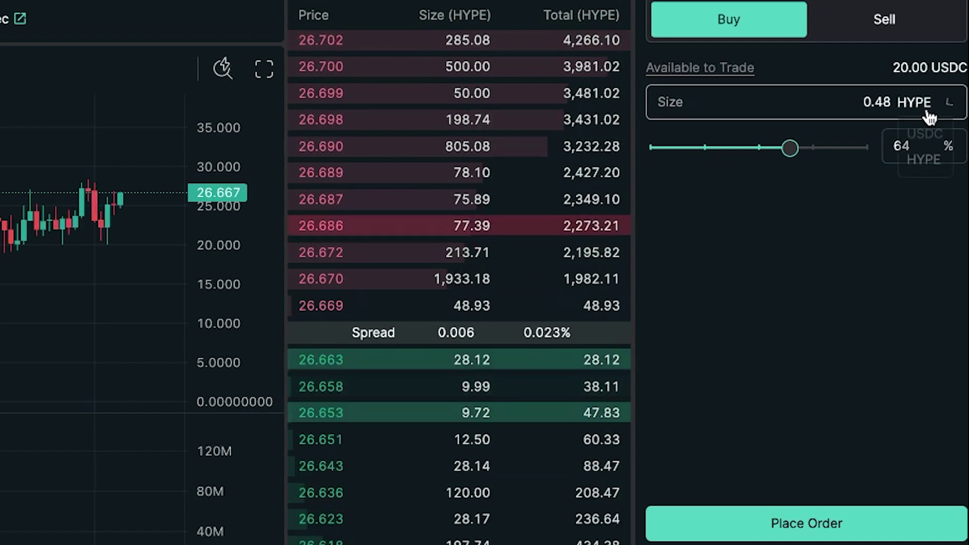
left_click(930, 138)
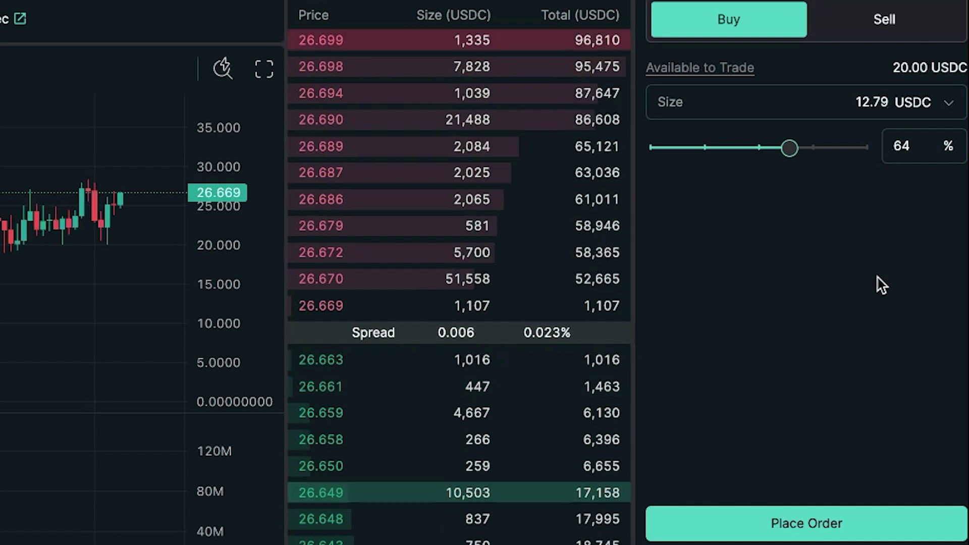
left_click(790, 520)
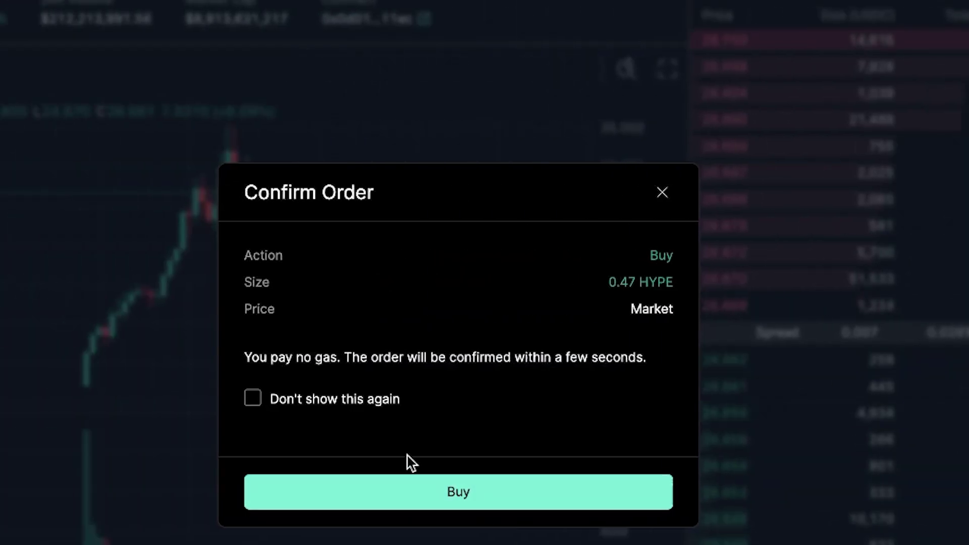
left_click(142, 492)
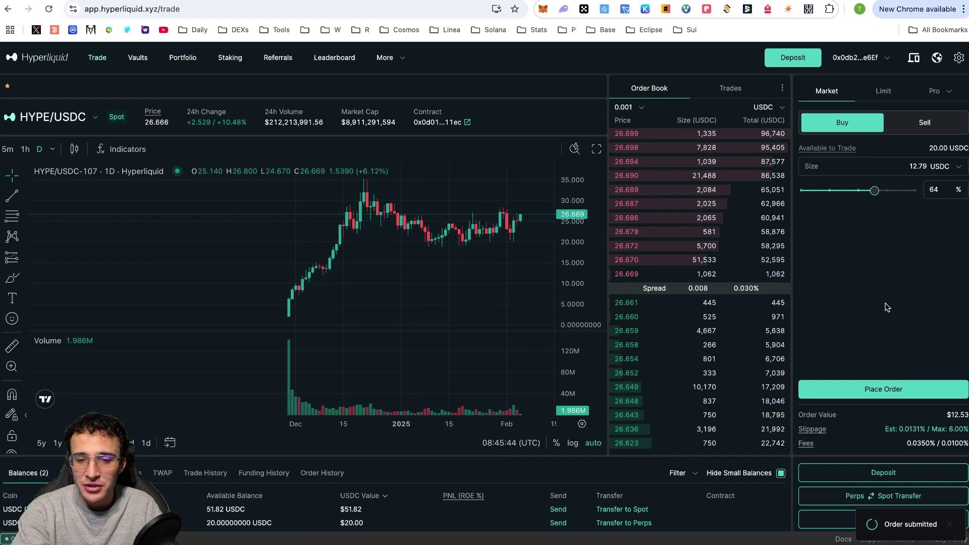
Check the account balances after the purchase and review the portfolio's performance figures
scroll(541, 504, "down", 1)
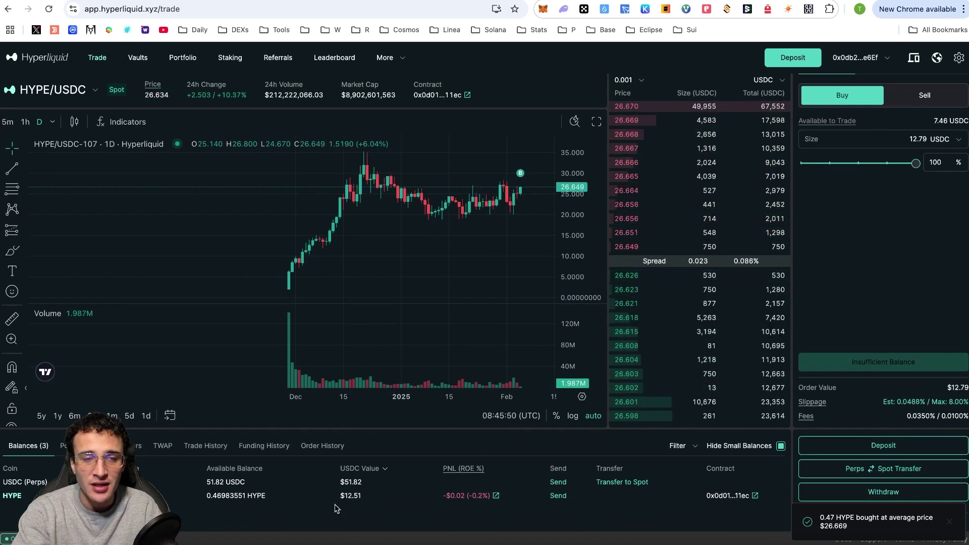
left_click(184, 58)
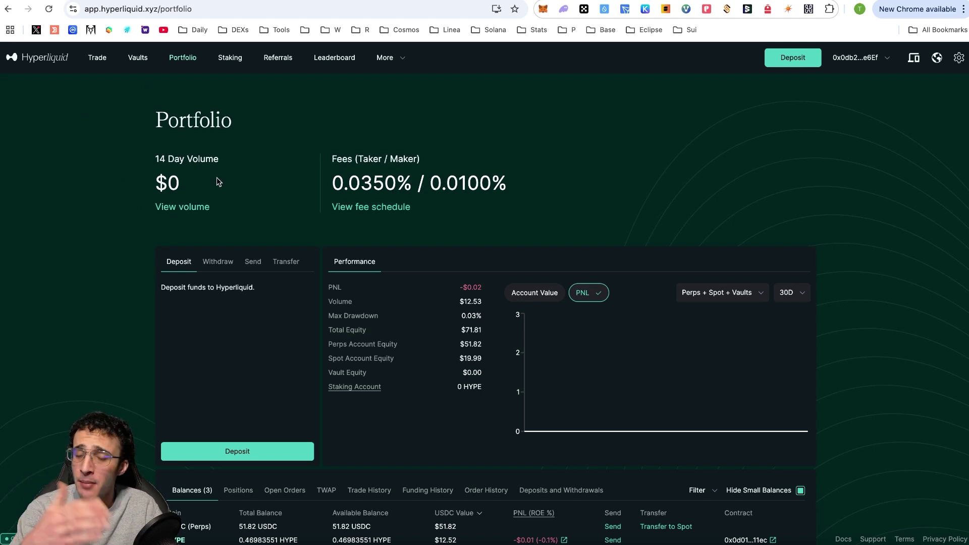
Sell 100% of the available HYPE at market price with the size in HYPE, confirm the order and open the portfolio
left_click(97, 59)
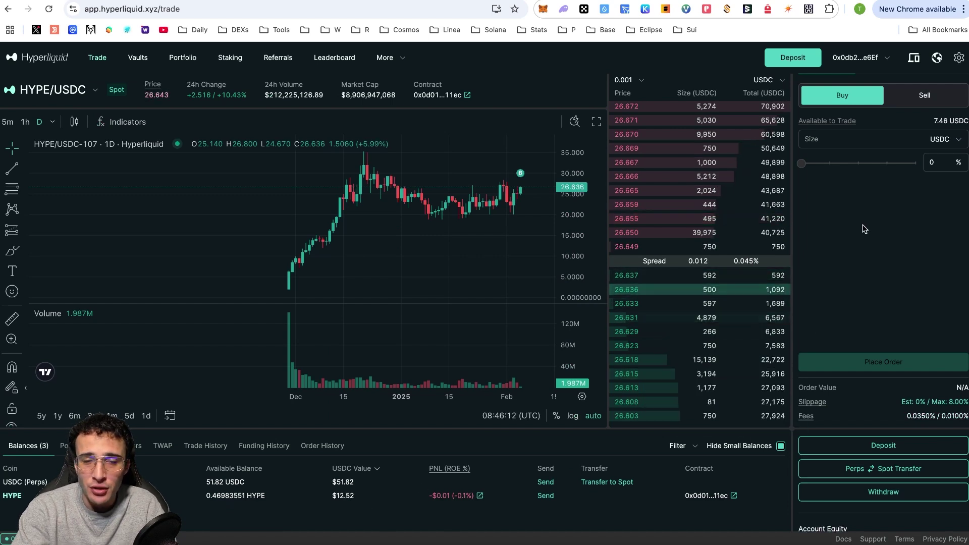
left_click(924, 101)
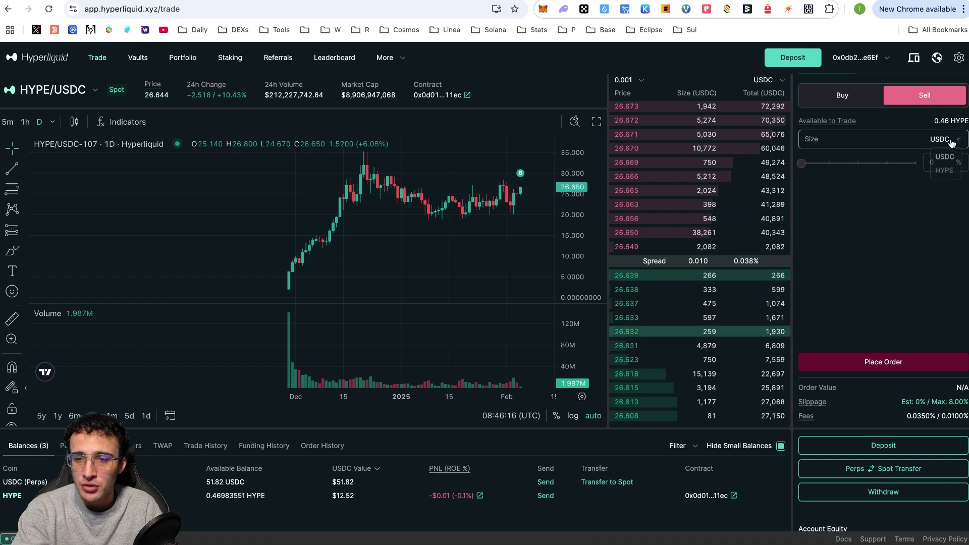
left_click(944, 172)
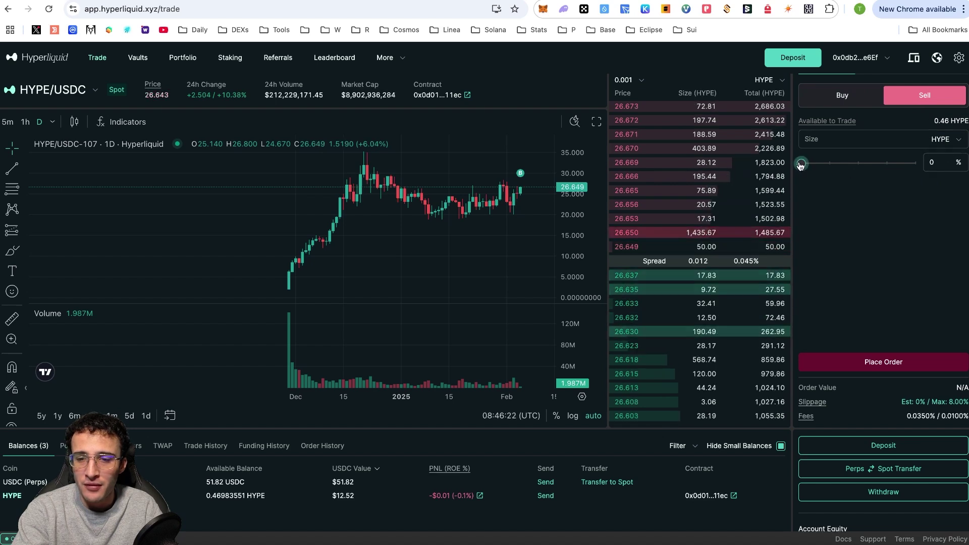
left_click_drag(802, 163, 928, 179)
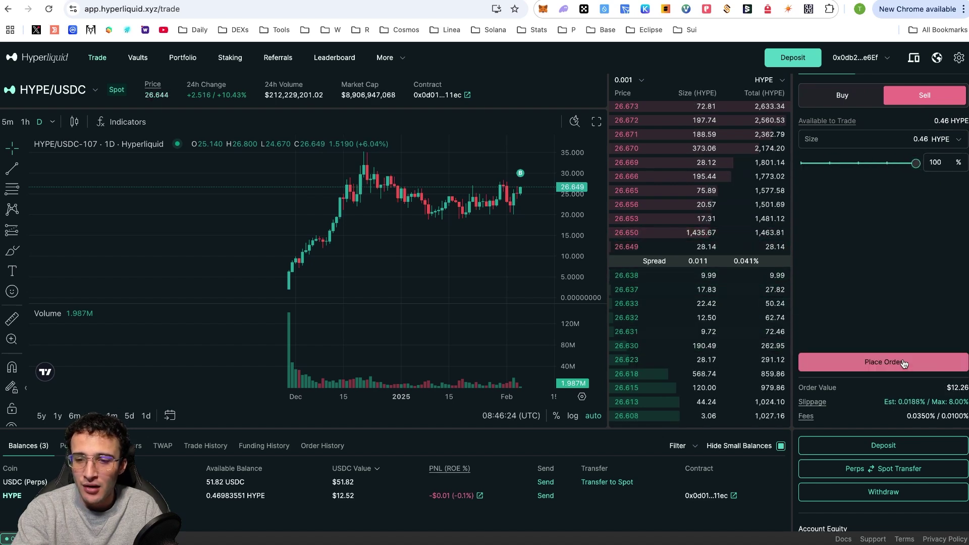
left_click(881, 362)
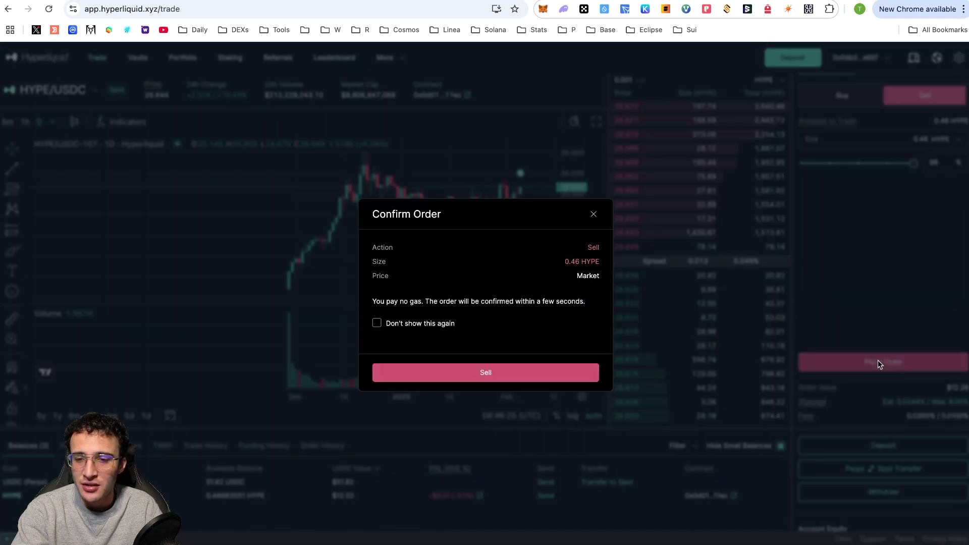
left_click(553, 376)
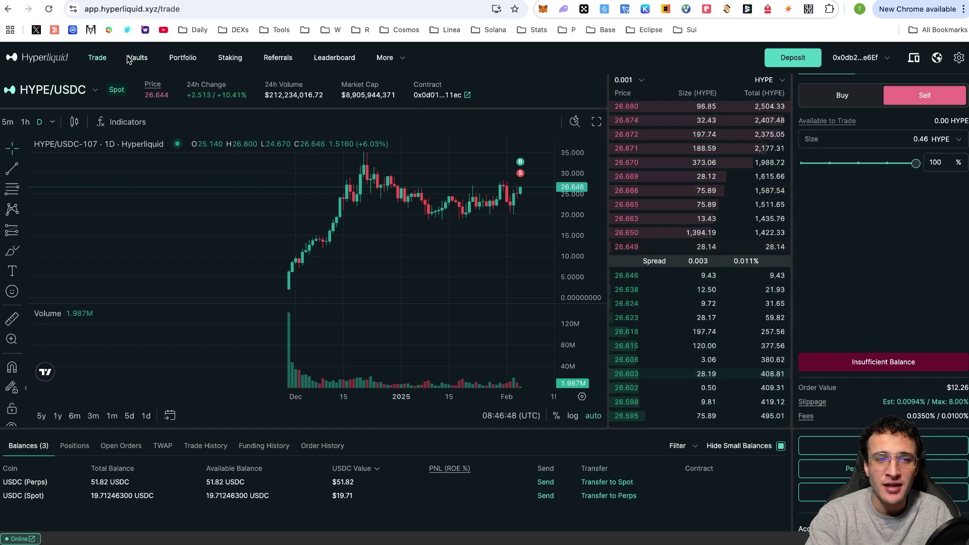
left_click(190, 63)
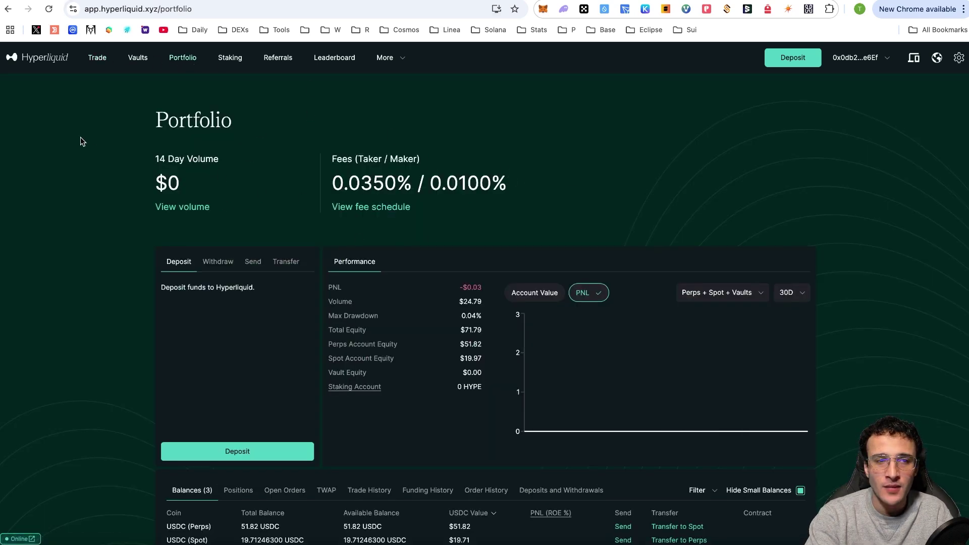
Open the trading page, switch the order form to Limit, and load the ETH-USD 50x perpetual market
left_click(95, 59)
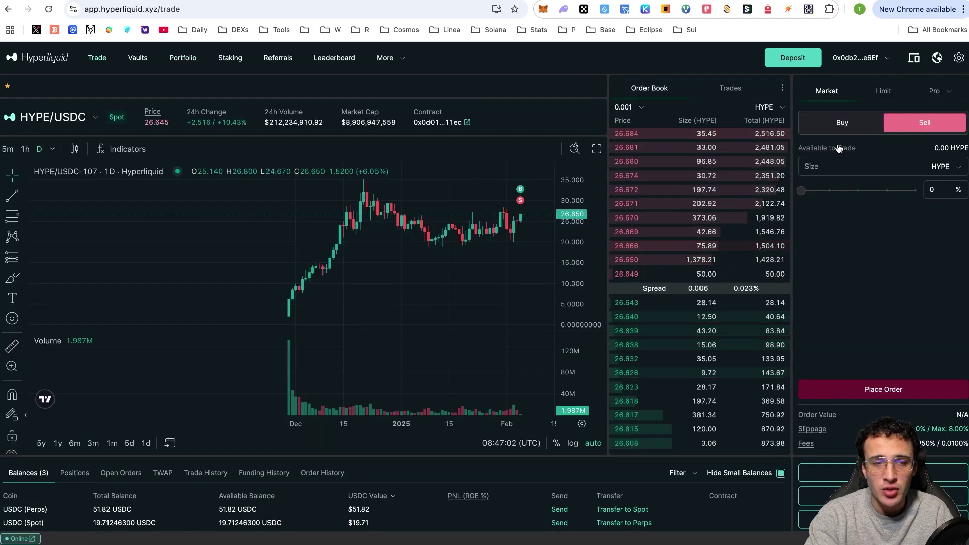
left_click(95, 118)
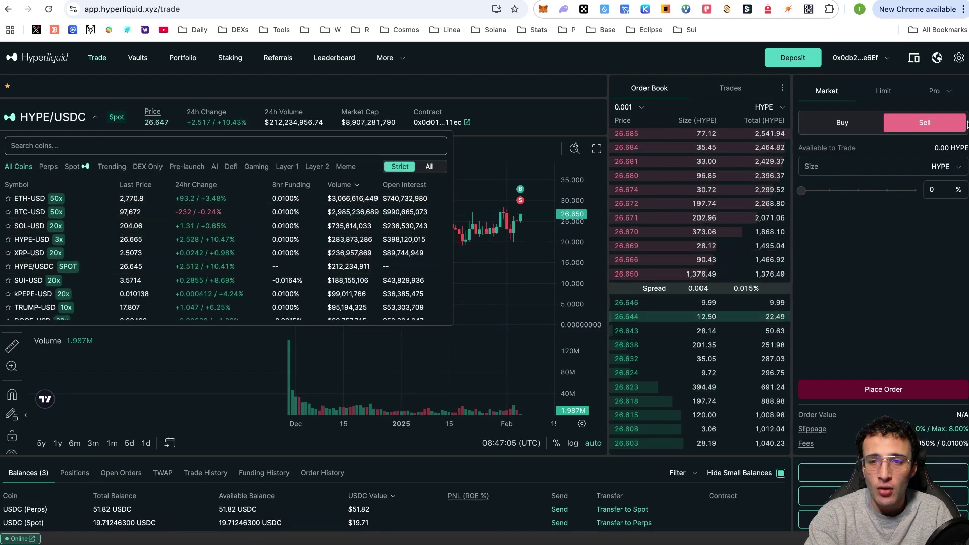
left_click(890, 94)
left_click(890, 93)
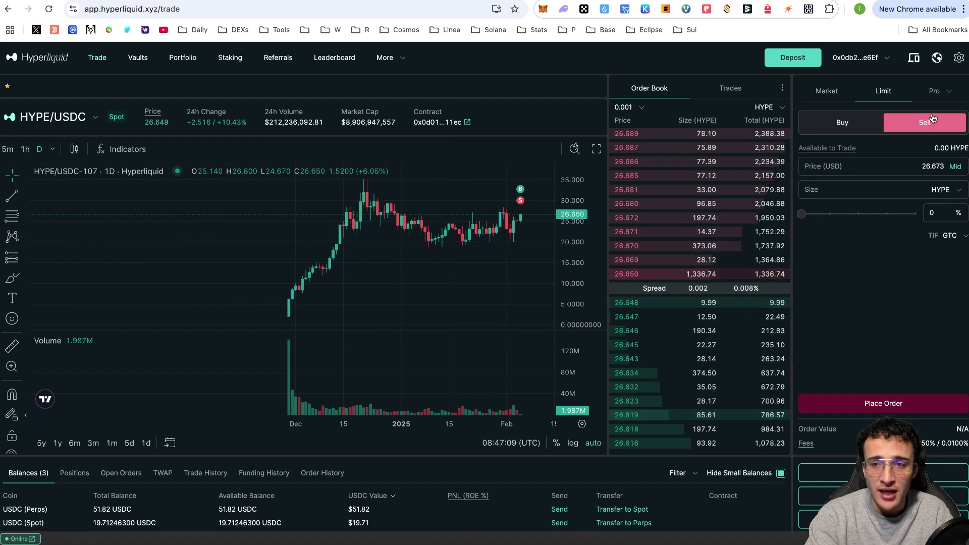
left_click(938, 91)
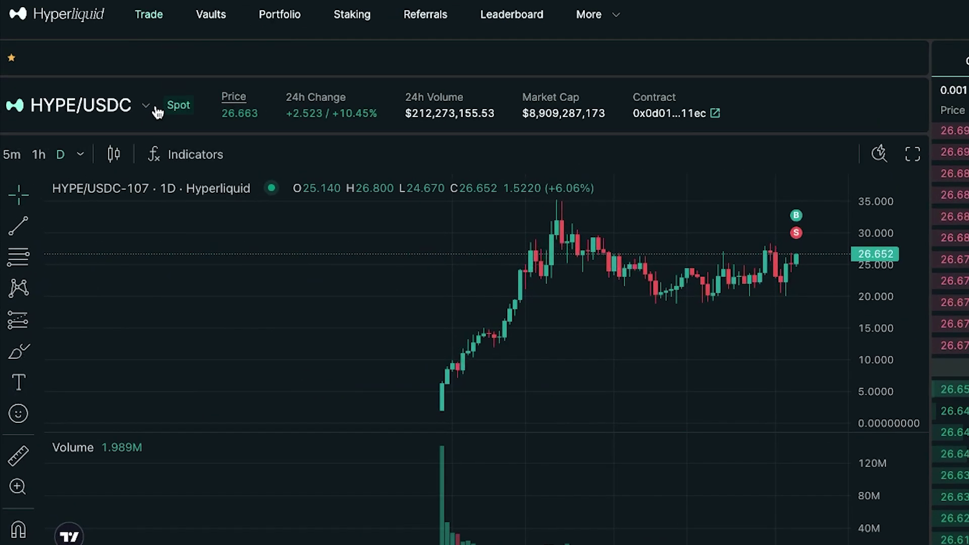
left_click(99, 117)
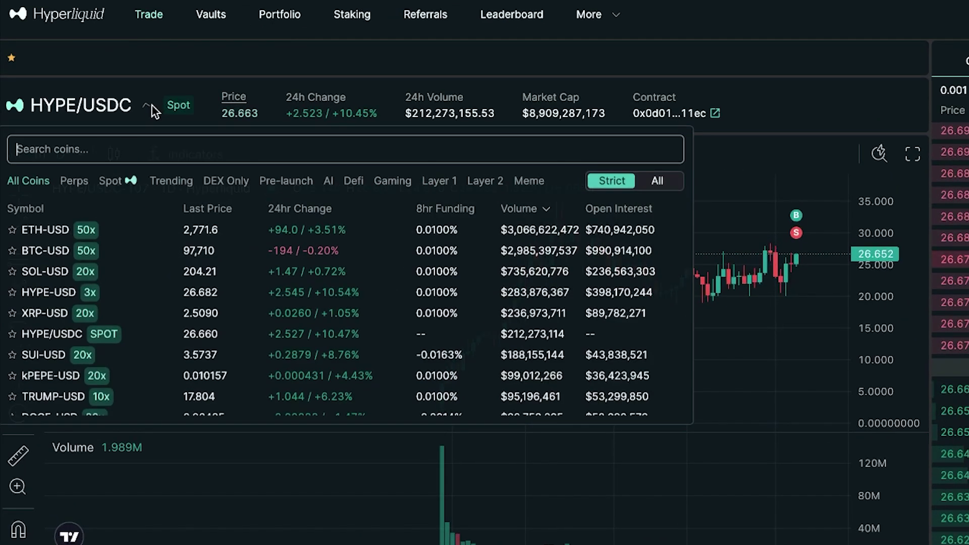
left_click(114, 232)
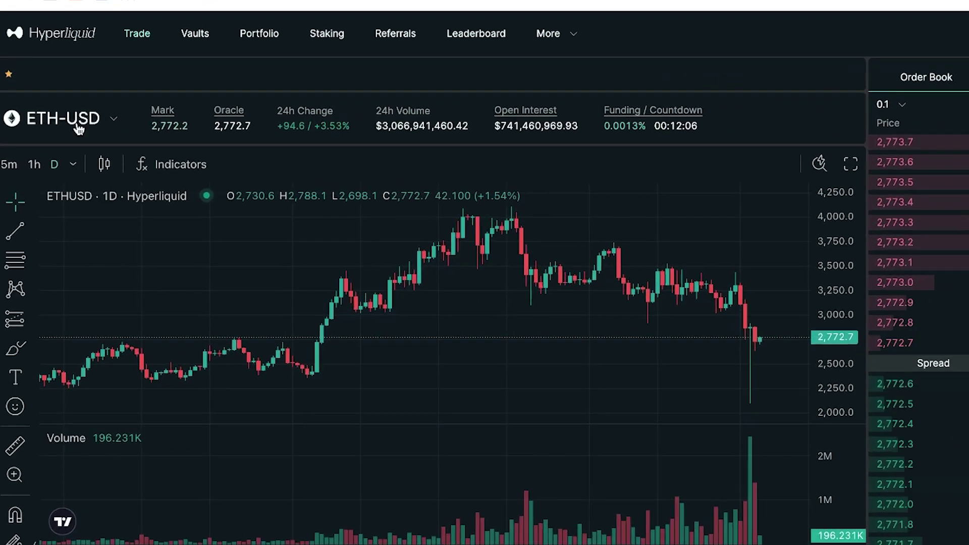
Browse the coins offered in the Perps and Spot market lists without changing the selected market
left_click(131, 123)
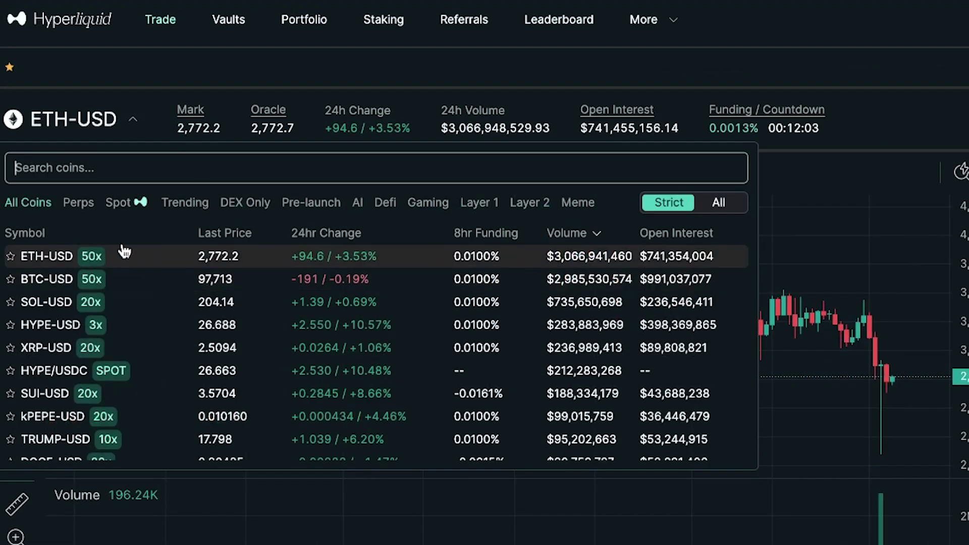
left_click(80, 207)
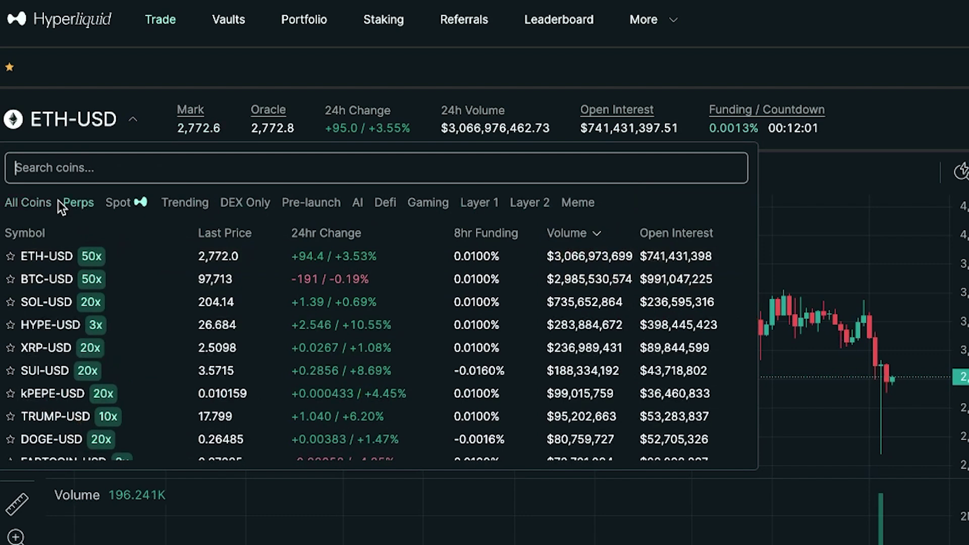
scroll(158, 303, "down", 7)
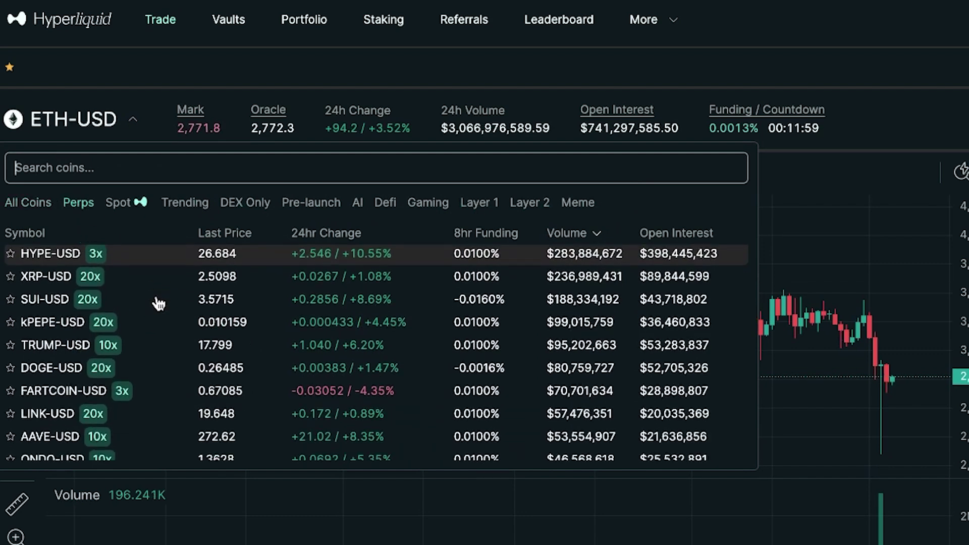
scroll(158, 303, "down", 8)
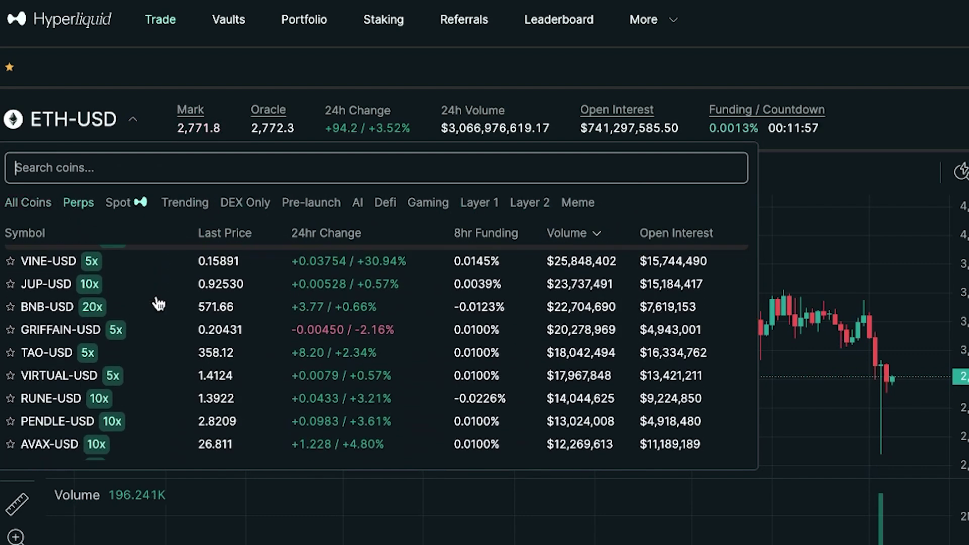
scroll(156, 296, "down", 8)
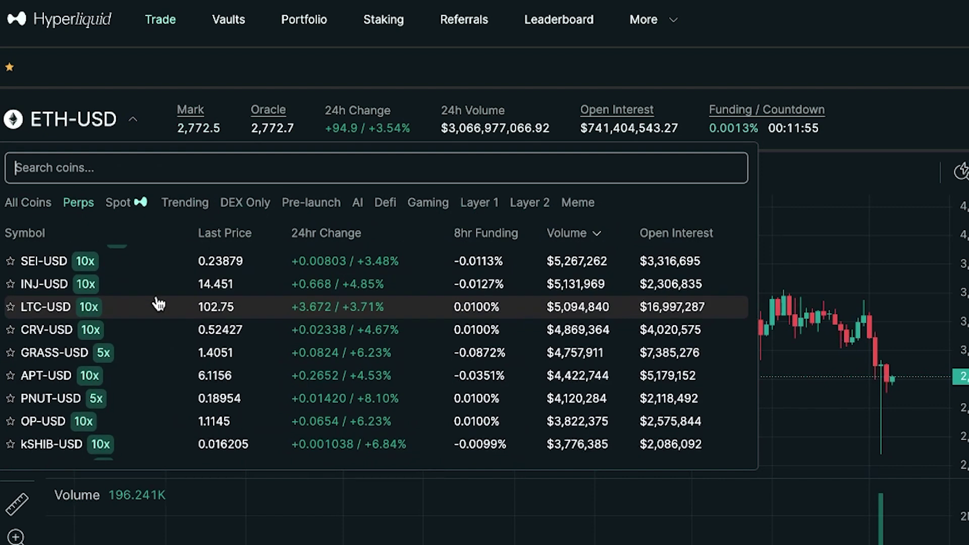
scroll(158, 302, "down", 8)
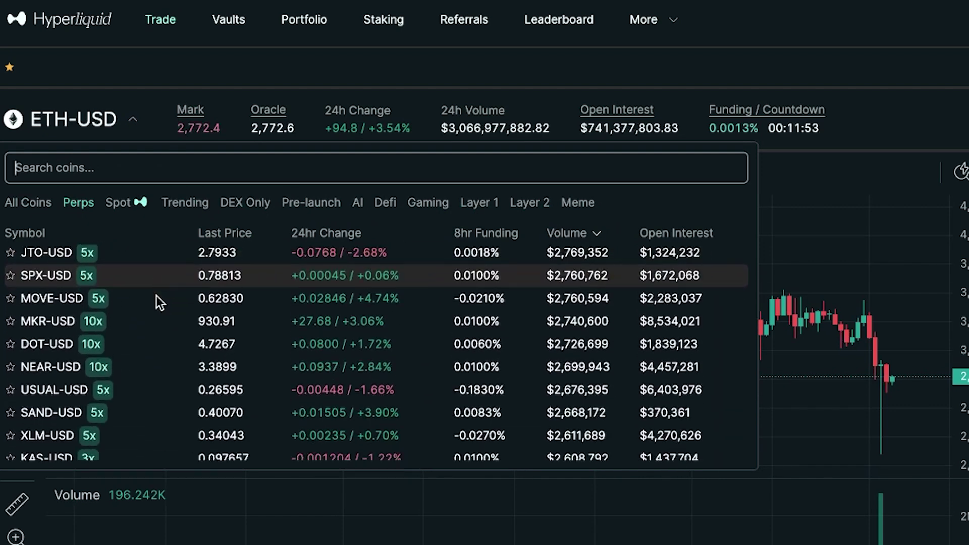
scroll(158, 303, "down", 1)
scroll(158, 303, "up", 20)
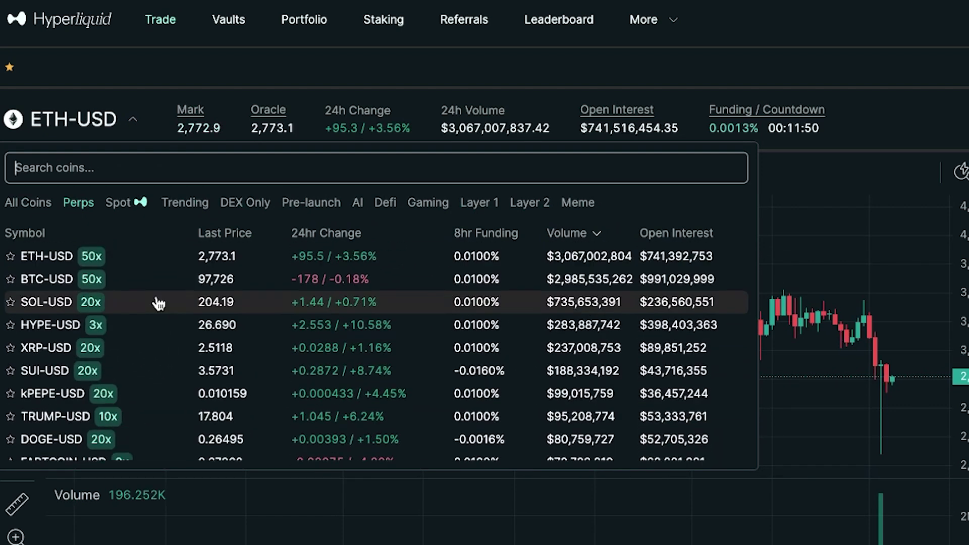
left_click(127, 204)
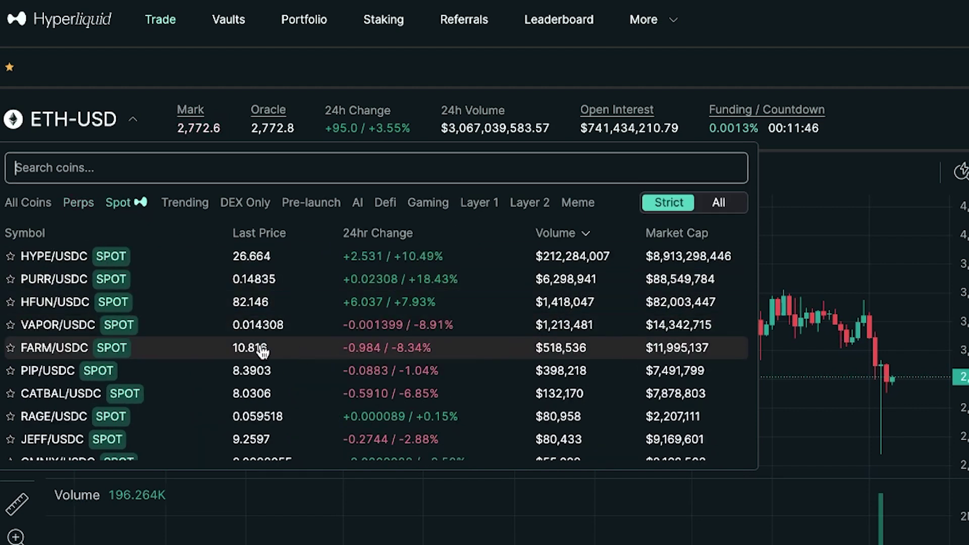
left_click(326, 81)
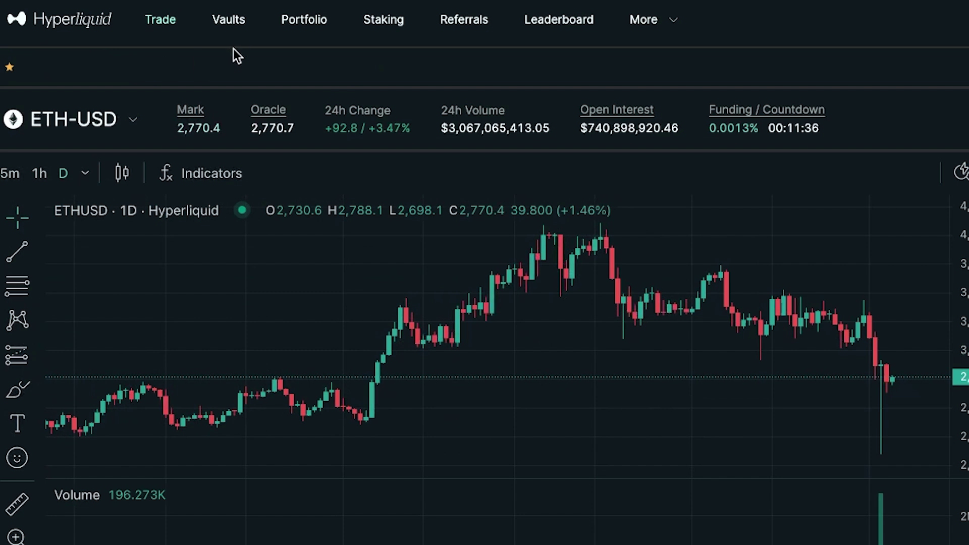
Review the protocol and user vaults, comparing their APR, TVL, age and performance snapshots
left_click(231, 20)
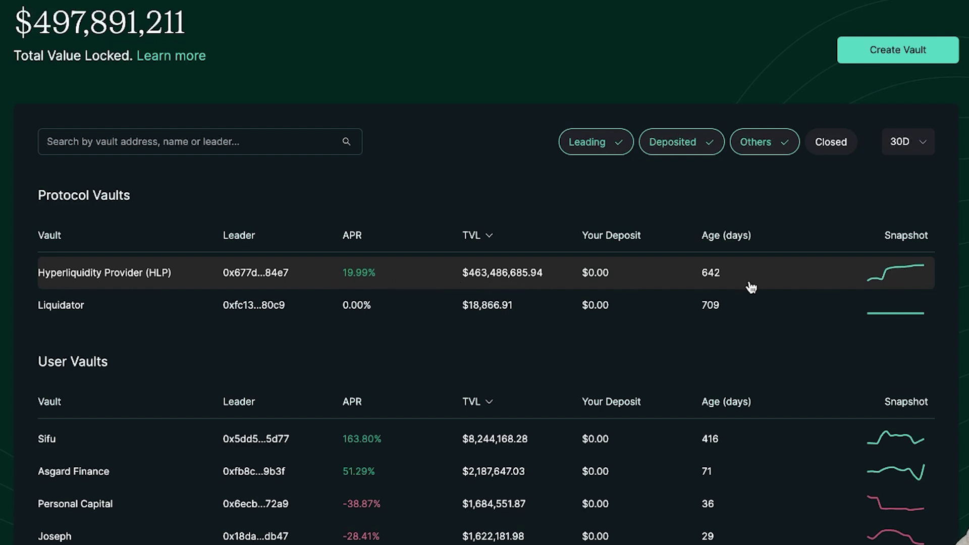
scroll(965, 294, "down", 1)
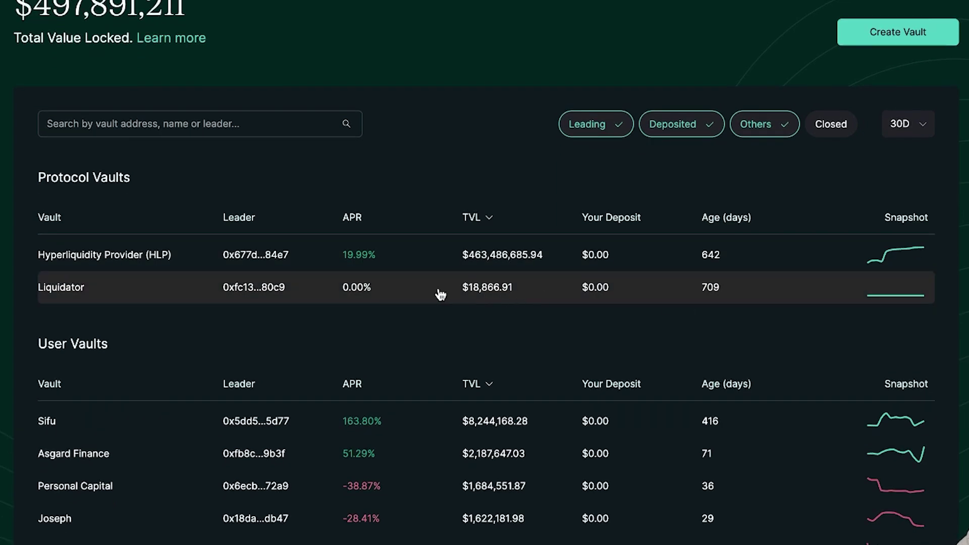
scroll(810, 318, "down", 4)
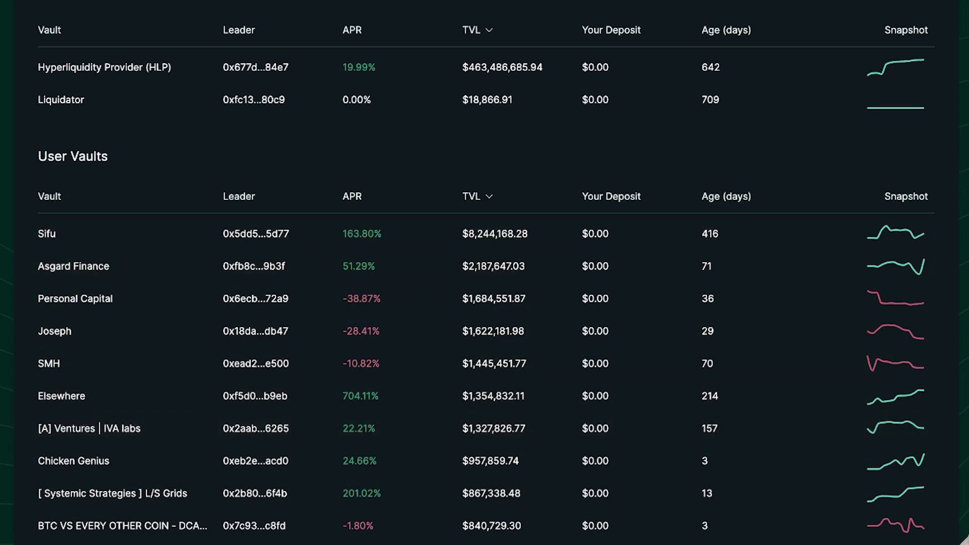
scroll(485, 273, "up", 4)
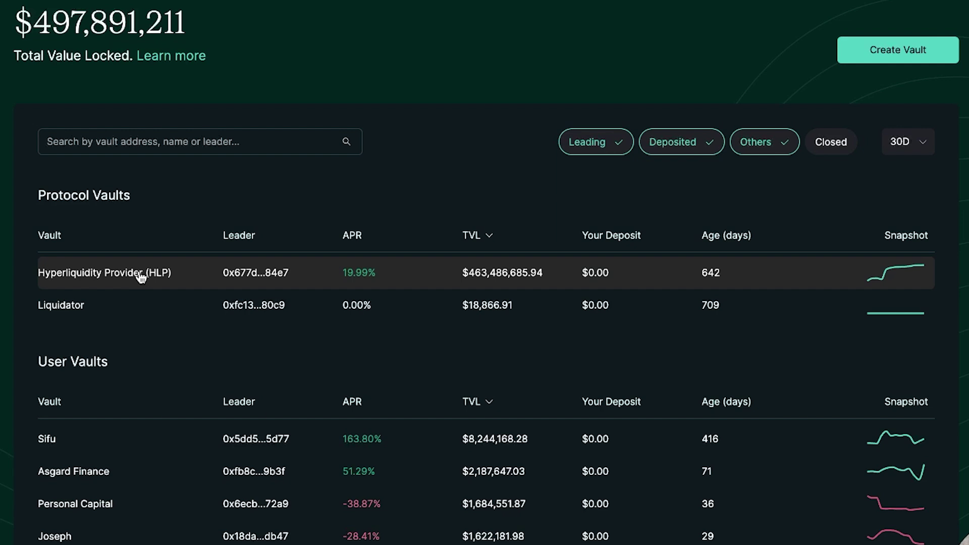
Open the Hyperliquidity Provider (HLP) vault and deposit 20 USDC into it
left_click(178, 274)
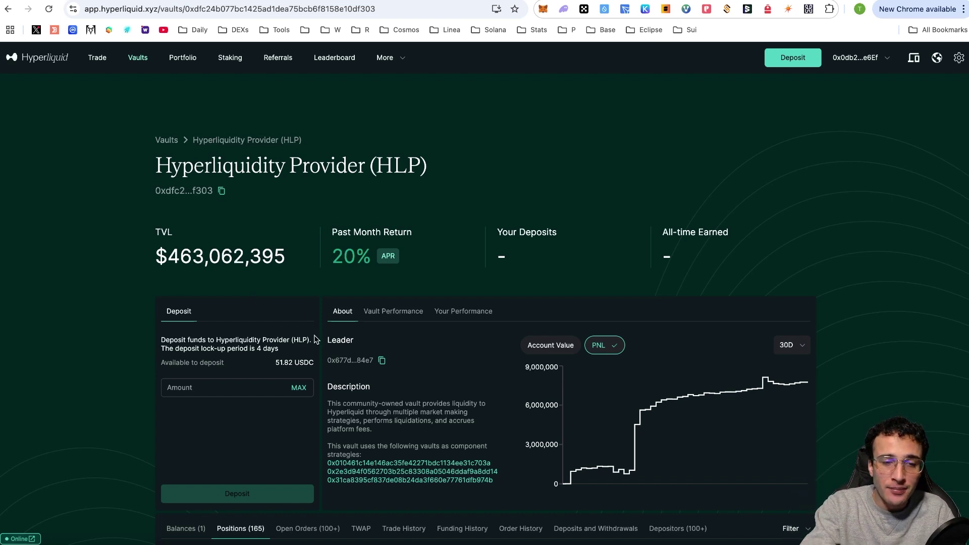
type("20")
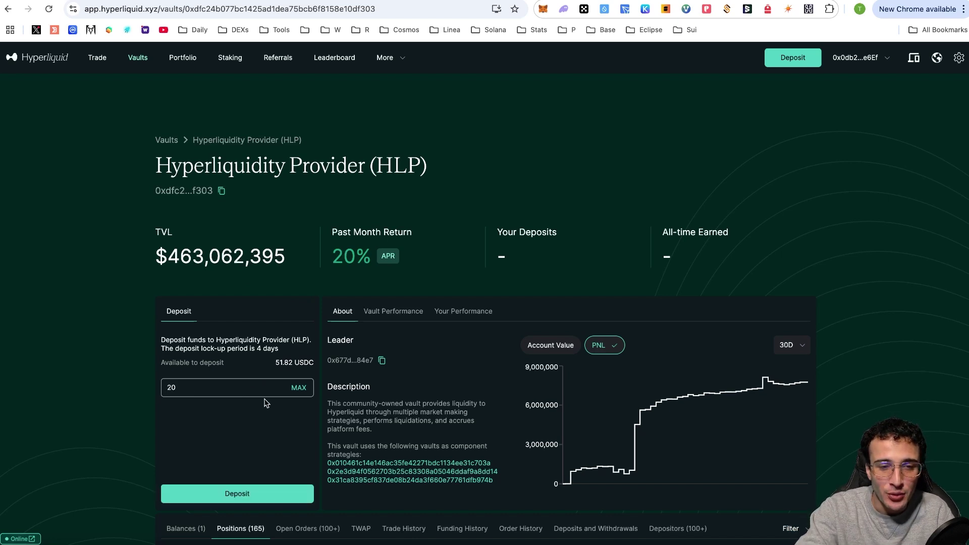
scroll(276, 428, "down", 1)
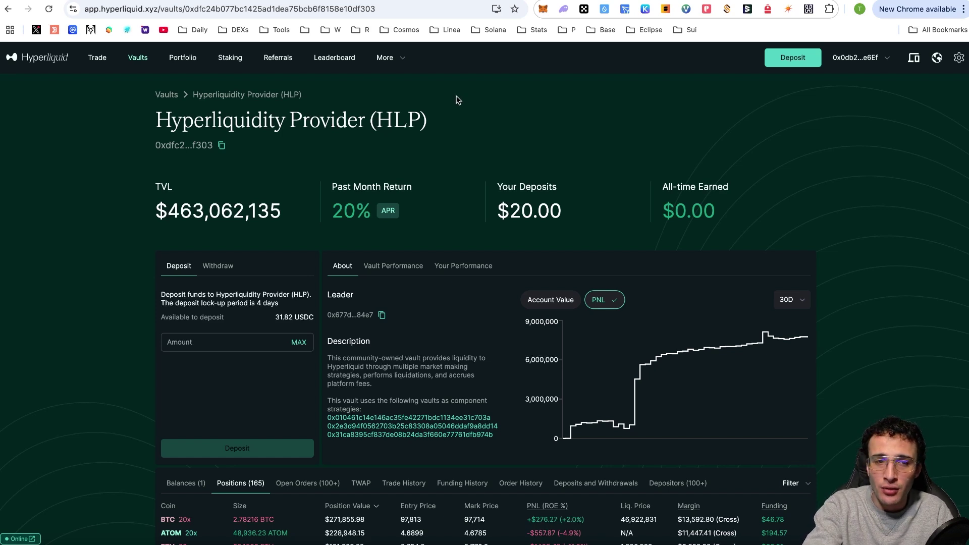
Return to the vault list and inspect the Sifu user vault's return, lock-up period and deposit form
left_click(167, 95)
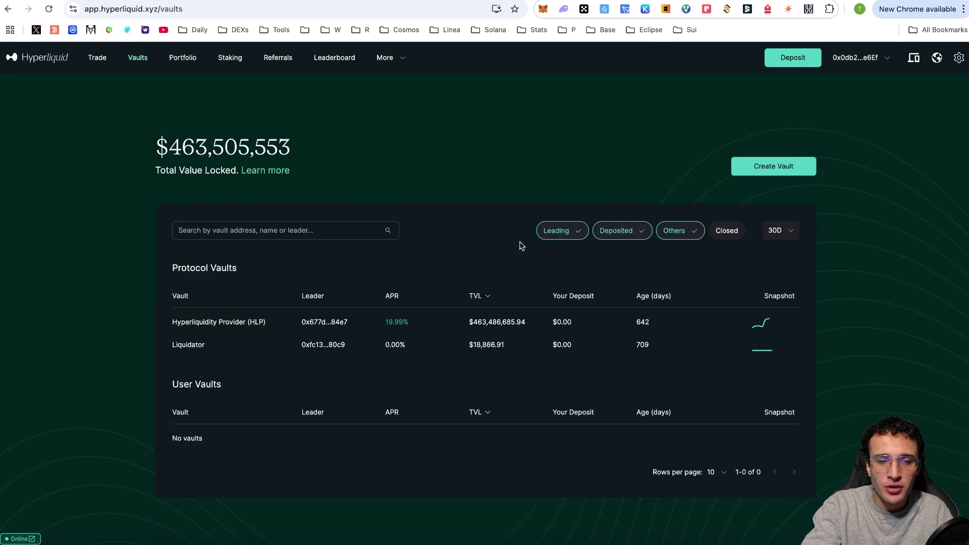
scroll(544, 348, "down", 1)
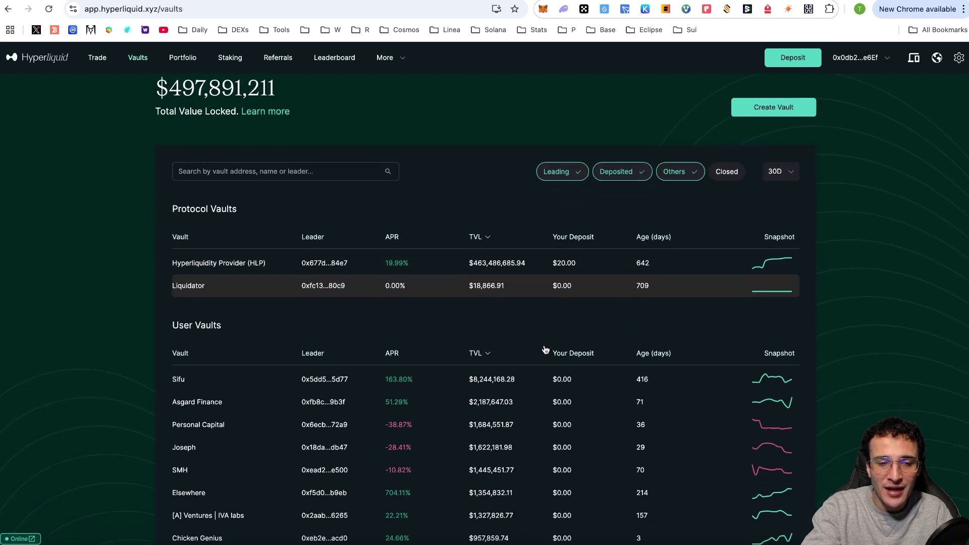
left_click(515, 383)
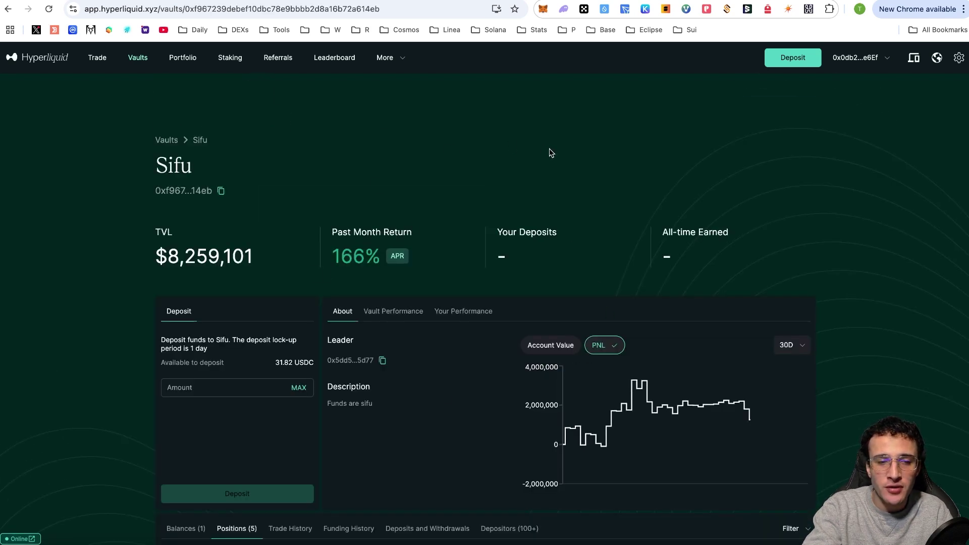
left_click(223, 394)
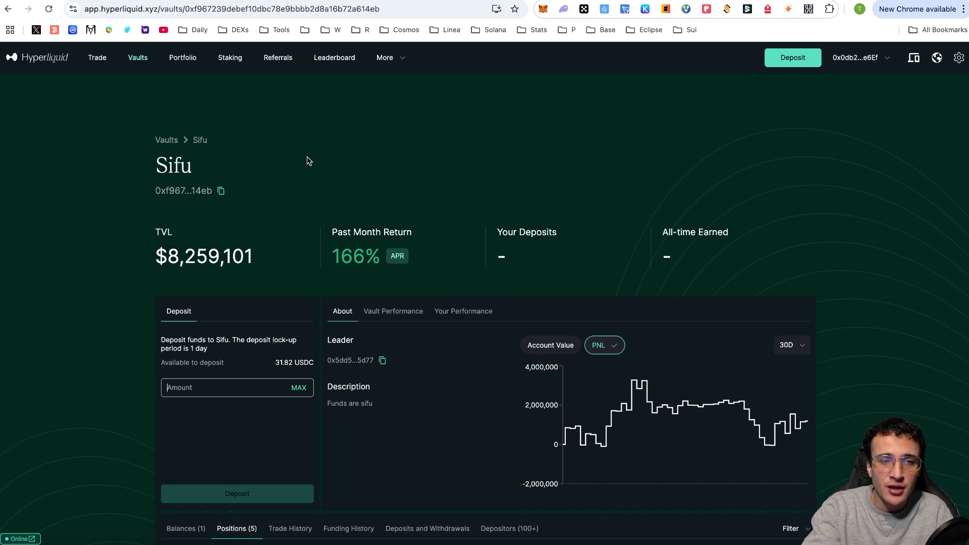
Open the portfolio and check the equity figures and coin balances after the vault deposit
left_click(188, 61)
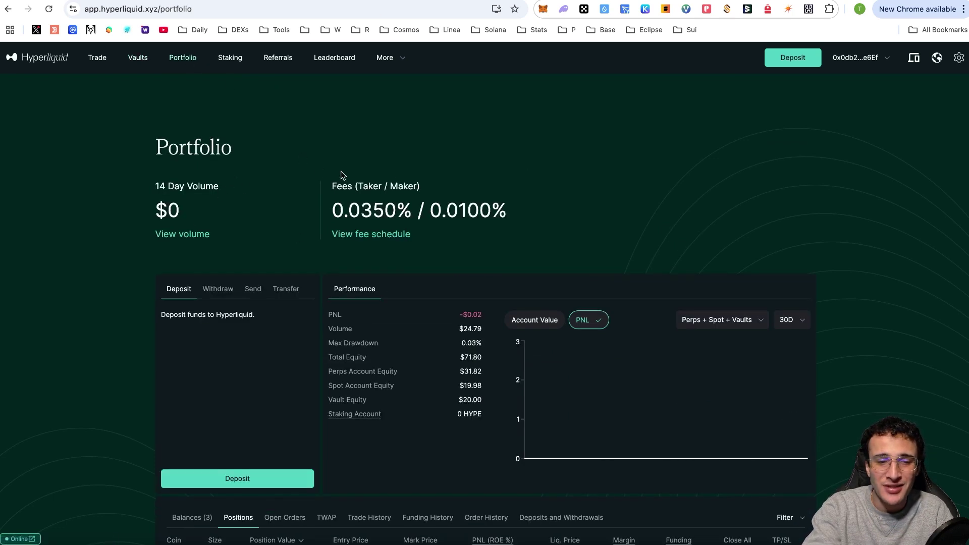
scroll(631, 162, "down", 1)
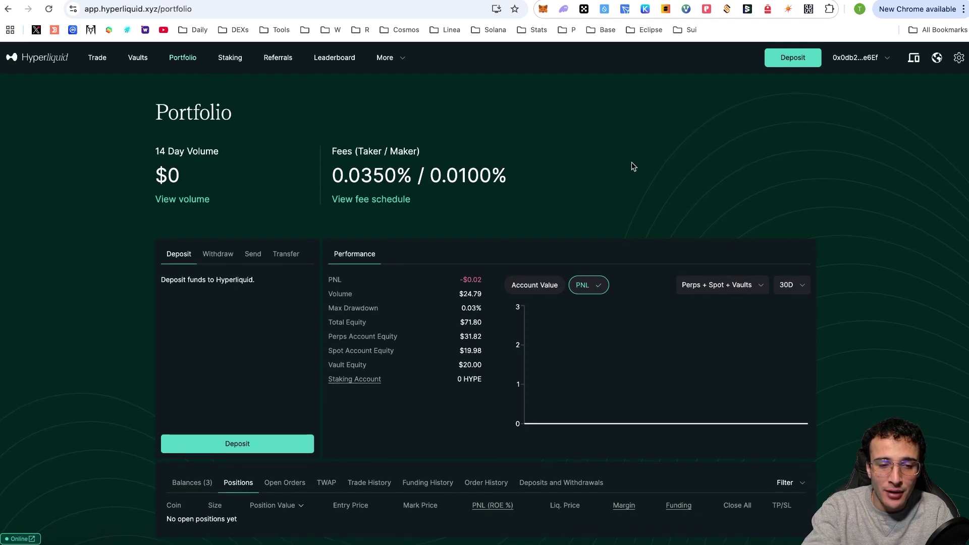
left_click(194, 486)
scroll(346, 493, "down", 1)
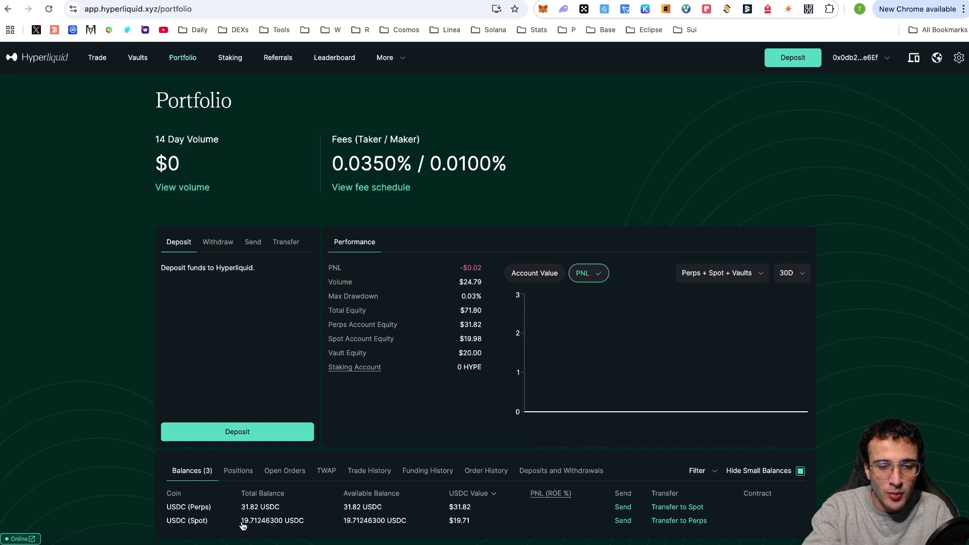
Review the portfolio's positions, open orders, trade, funding and order histories, and deposits and withdrawals
left_click(244, 475)
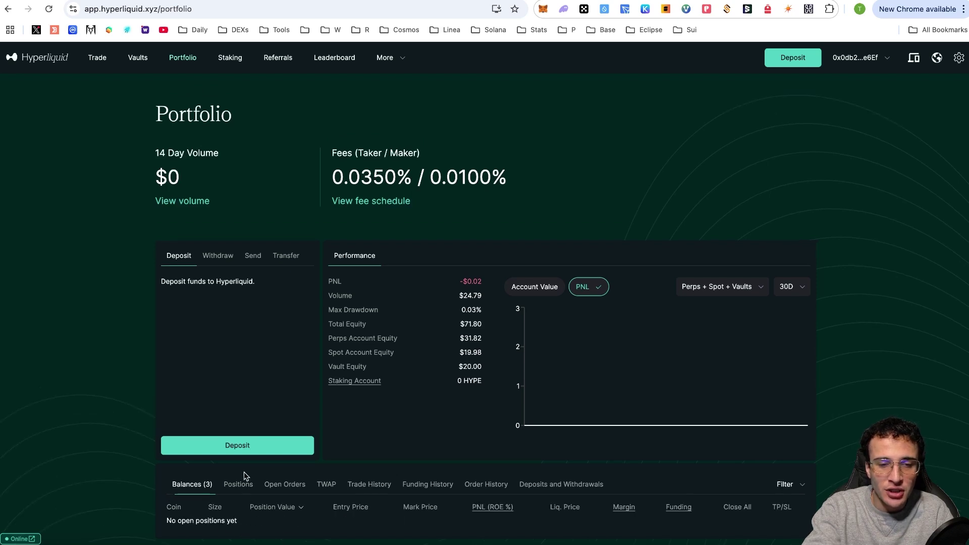
left_click(291, 484)
left_click(369, 484)
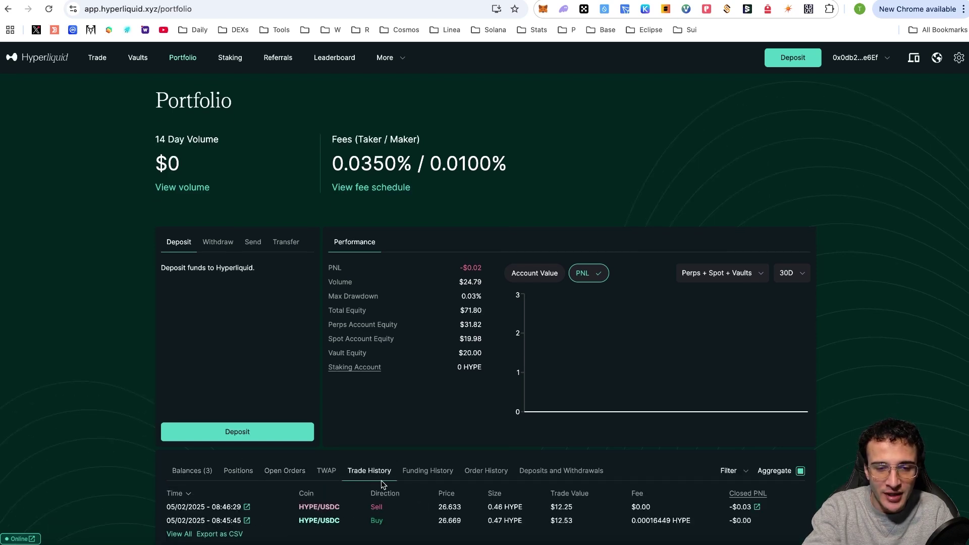
left_click(437, 477)
left_click(489, 473)
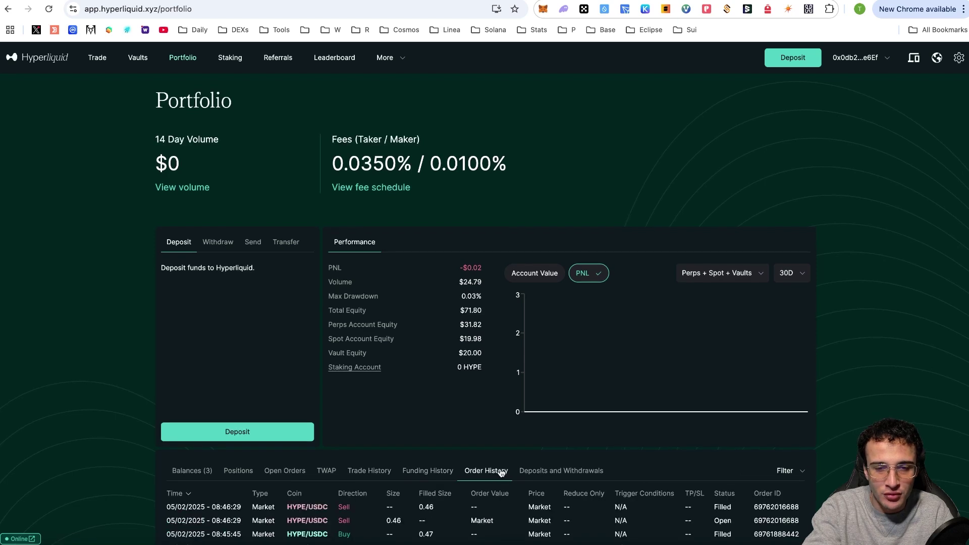
left_click(542, 471)
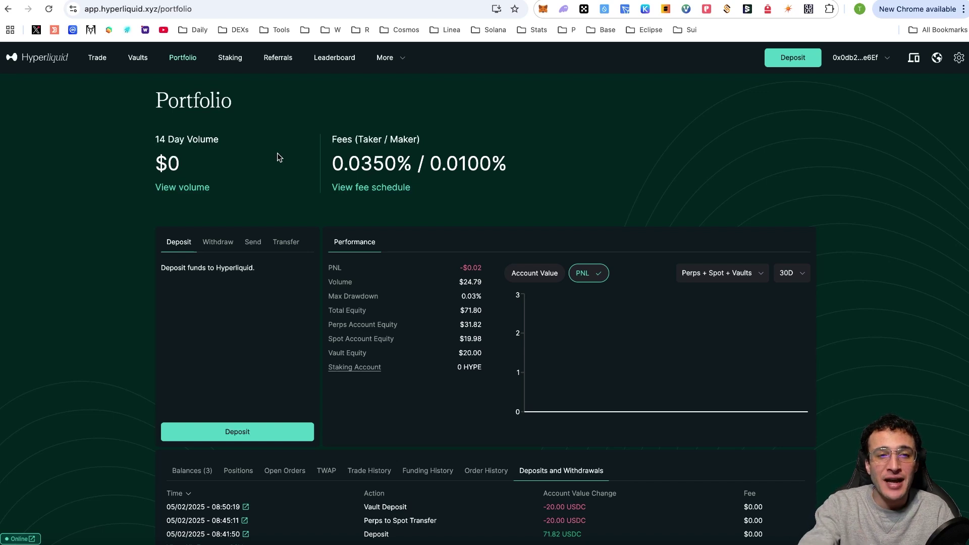
View the staking page with its balances and validator performance, and return to the trading page
left_click(230, 58)
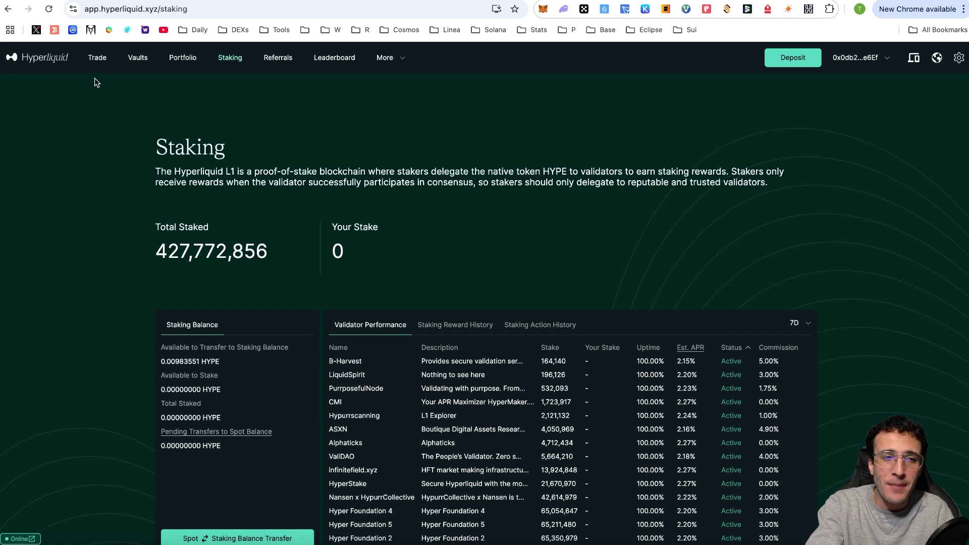
left_click(97, 57)
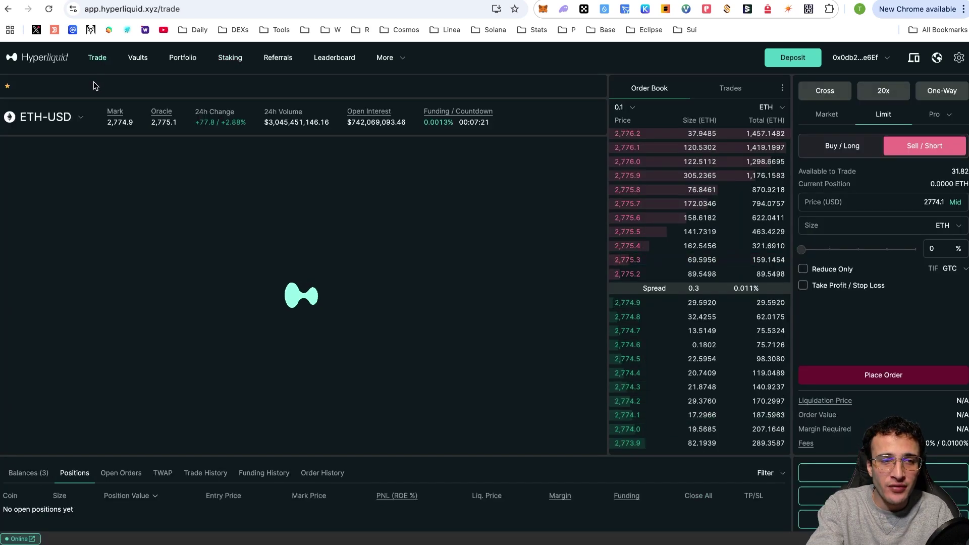
Place a limit buy order for 0.50 HYPE at 26.683 on the HYPE/USDC spot market, using 68% of the available USDC
left_click(65, 120)
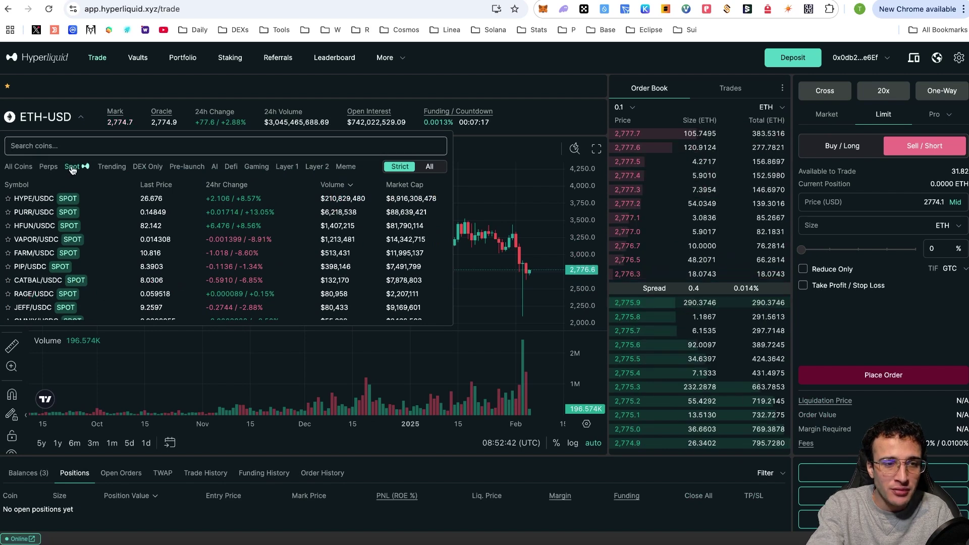
left_click(75, 199)
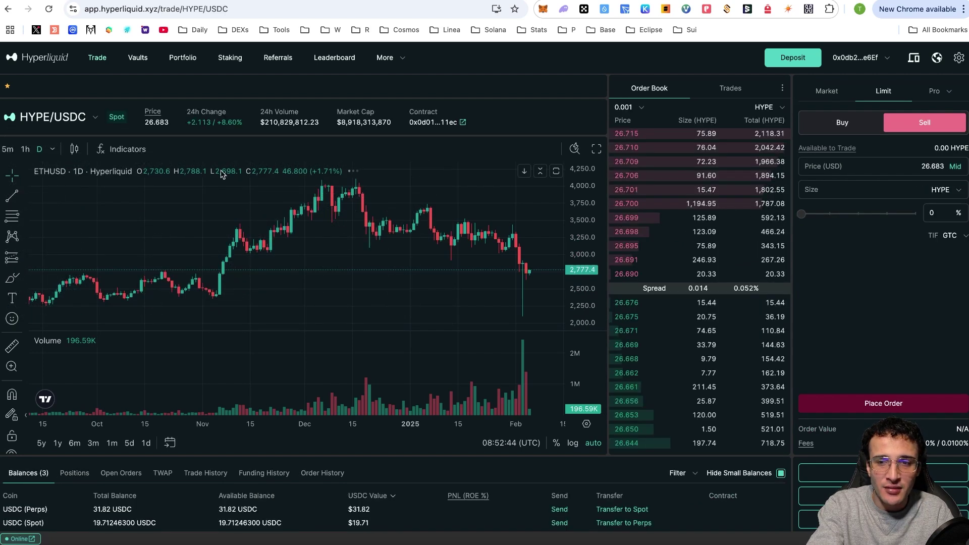
left_click(837, 125)
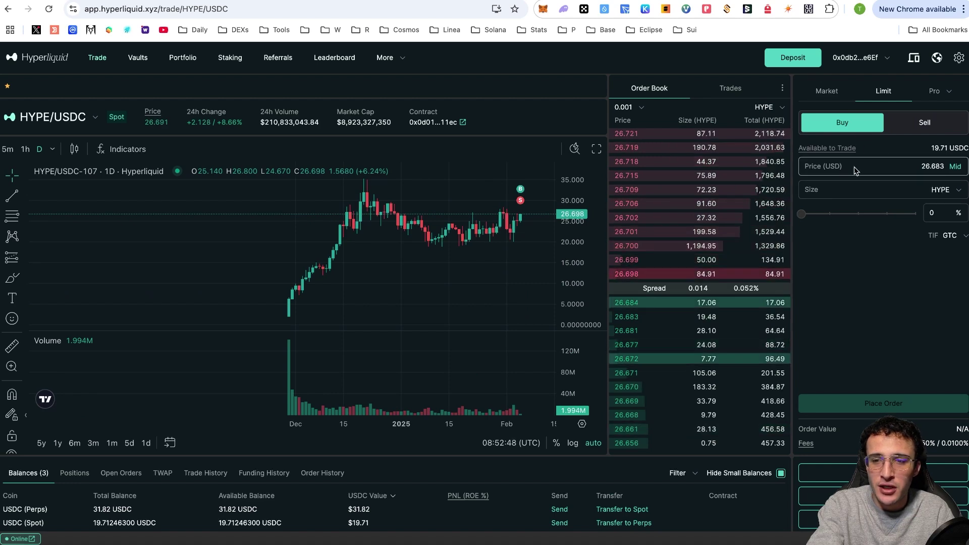
left_click_drag(811, 217, 878, 215)
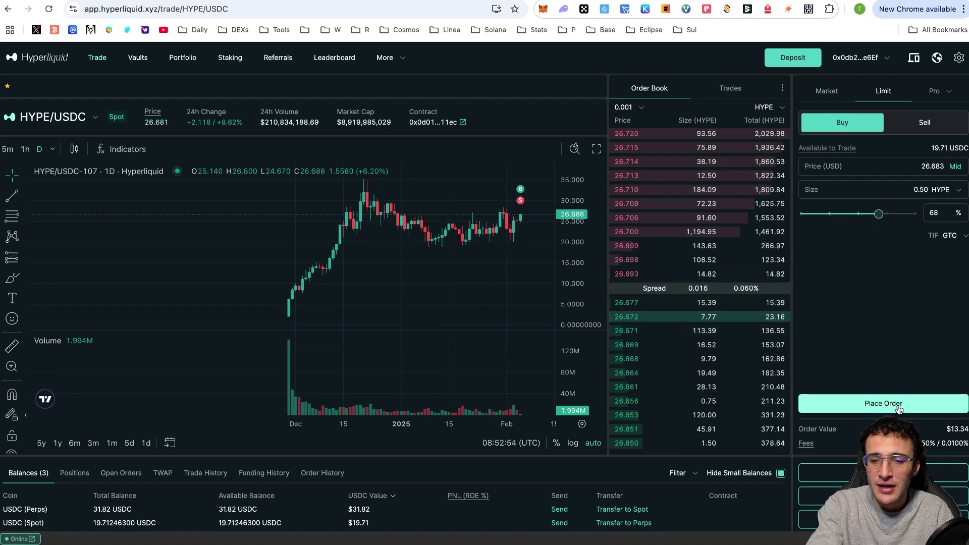
left_click(898, 406)
left_click(514, 371)
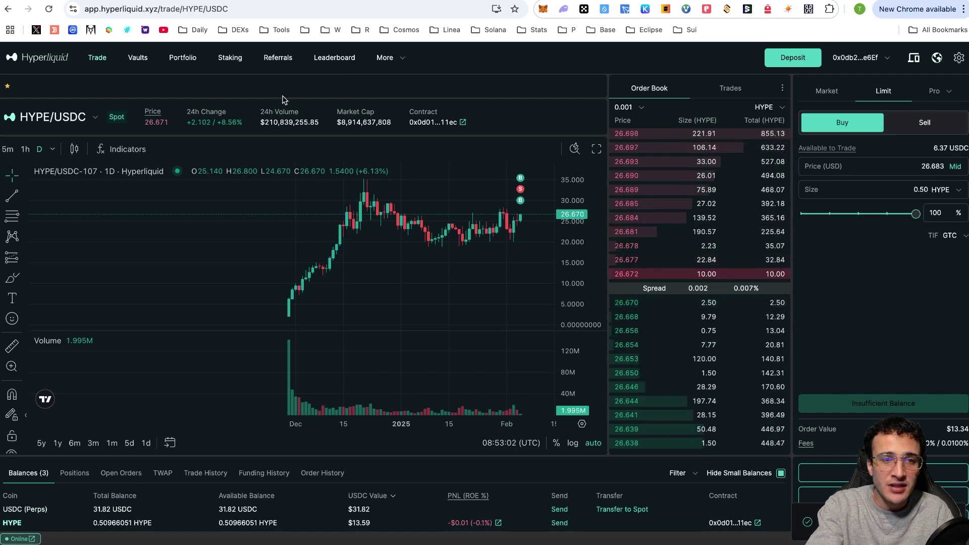
Transfer the maximum 0.50966051 HYPE from the spot balance to the staking balance and approve it in the wallet
left_click(230, 58)
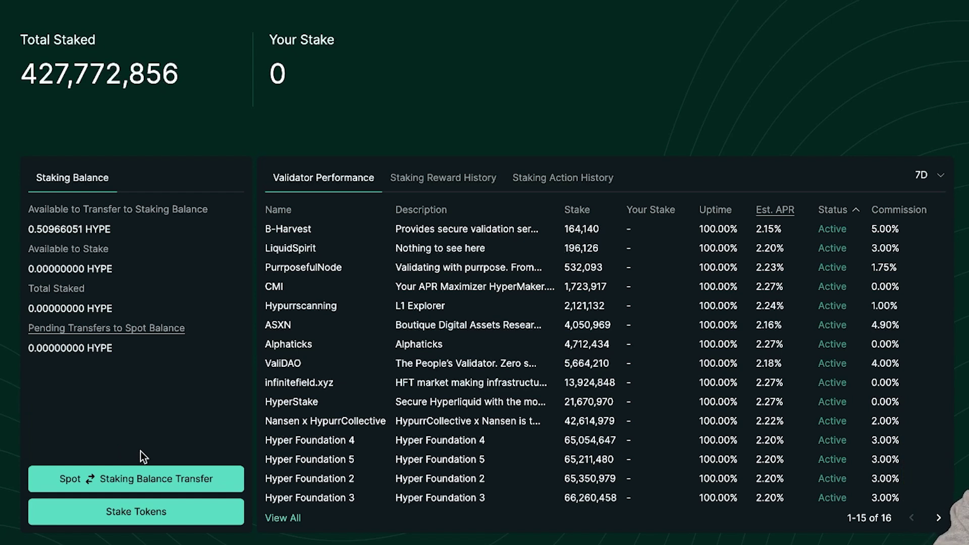
left_click(139, 478)
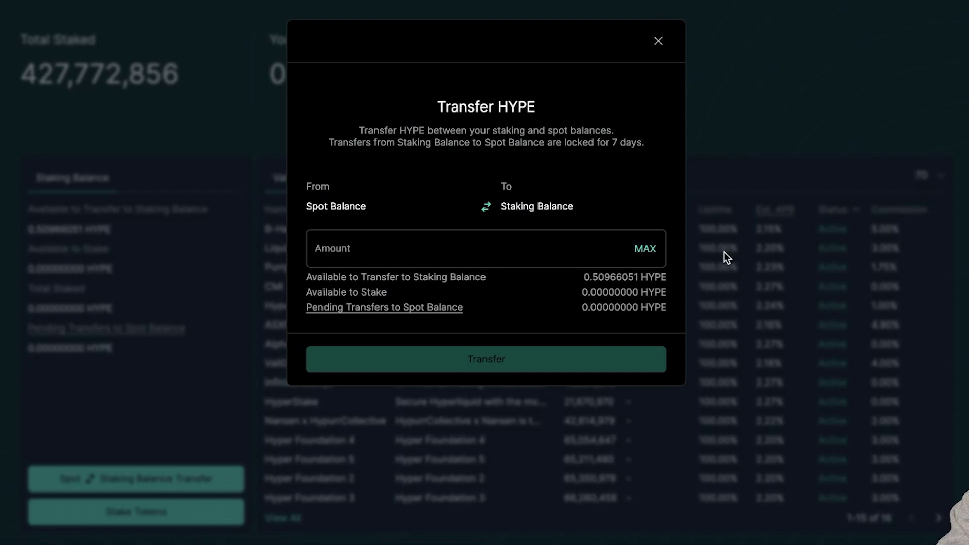
left_click(654, 252)
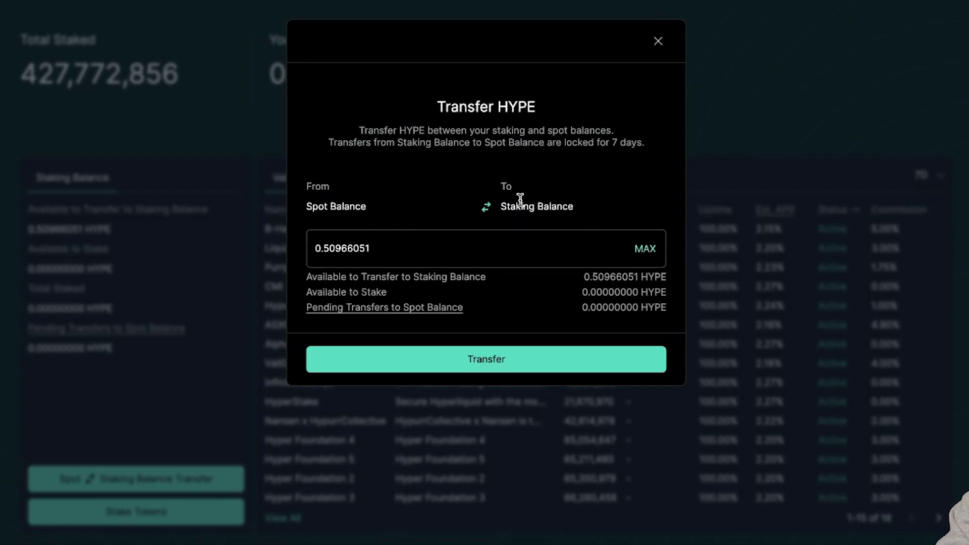
left_click(513, 359)
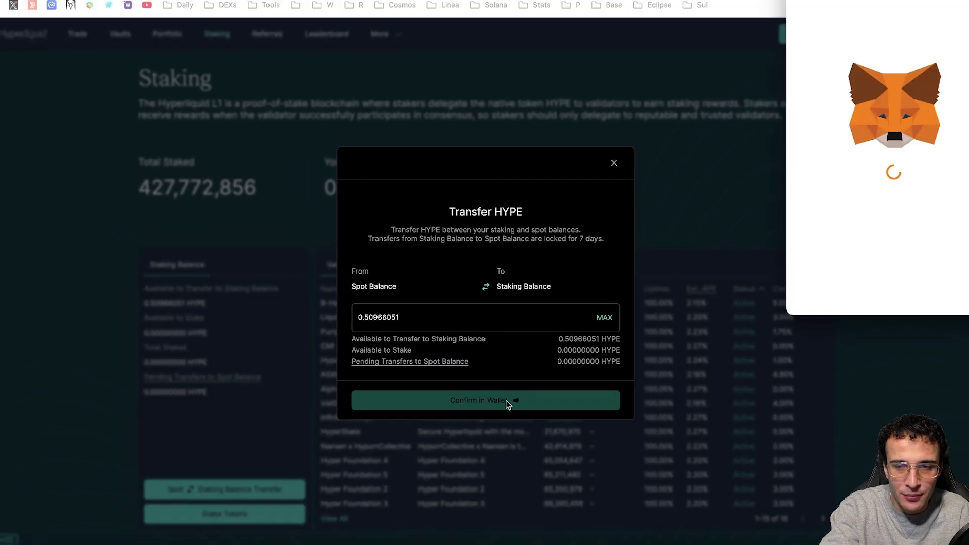
left_click(901, 301)
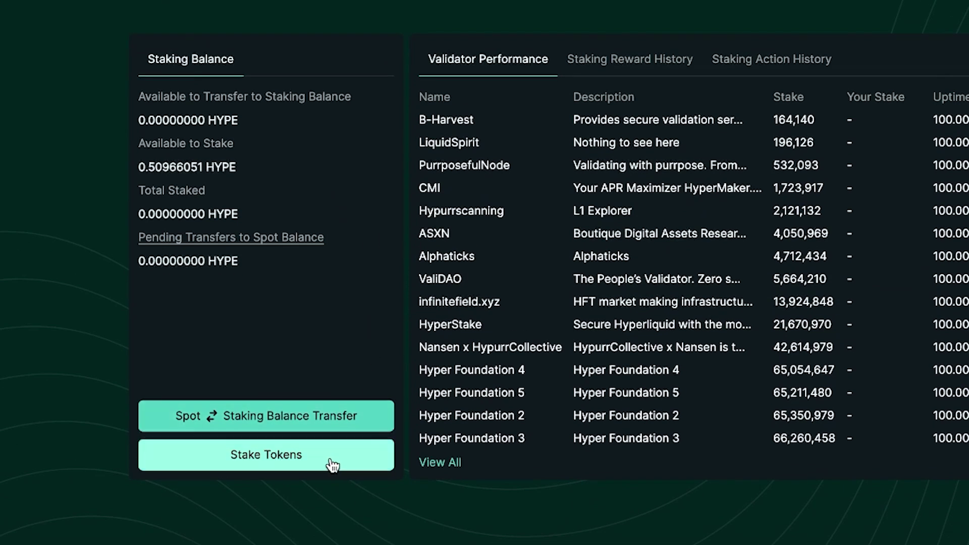
Stake the maximum 0.50966051 HYPE with the Hyper Foundation 1 validator, then reload the page and check the total staked balance
left_click(302, 462)
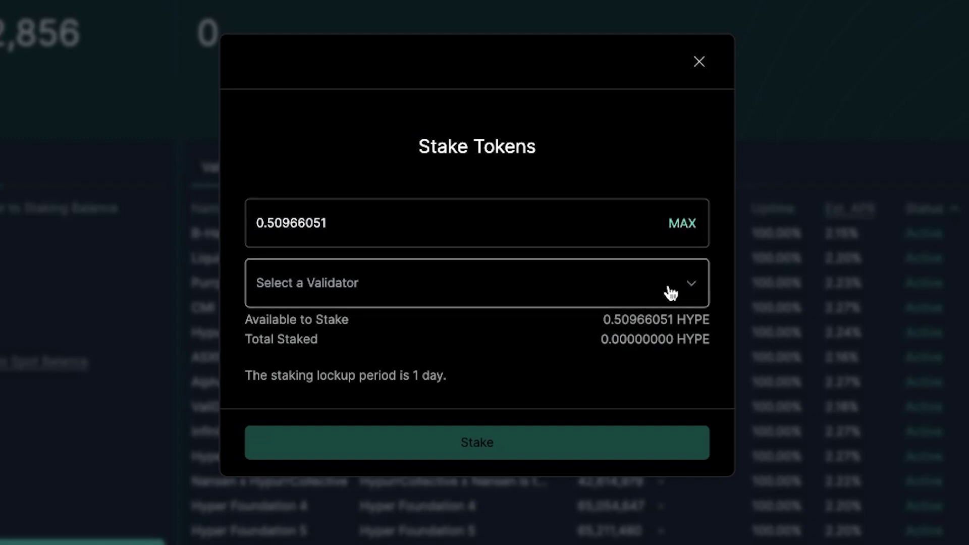
left_click(689, 285)
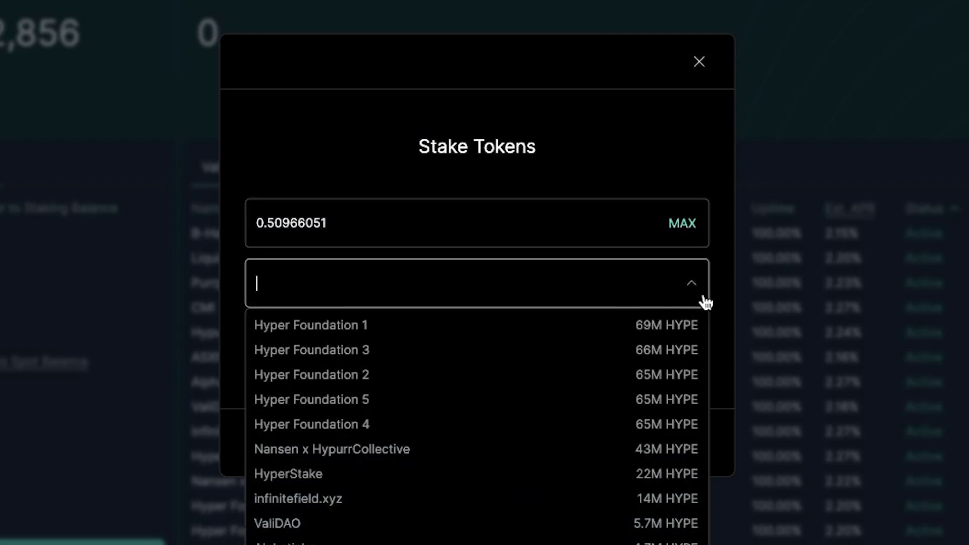
left_click(678, 331)
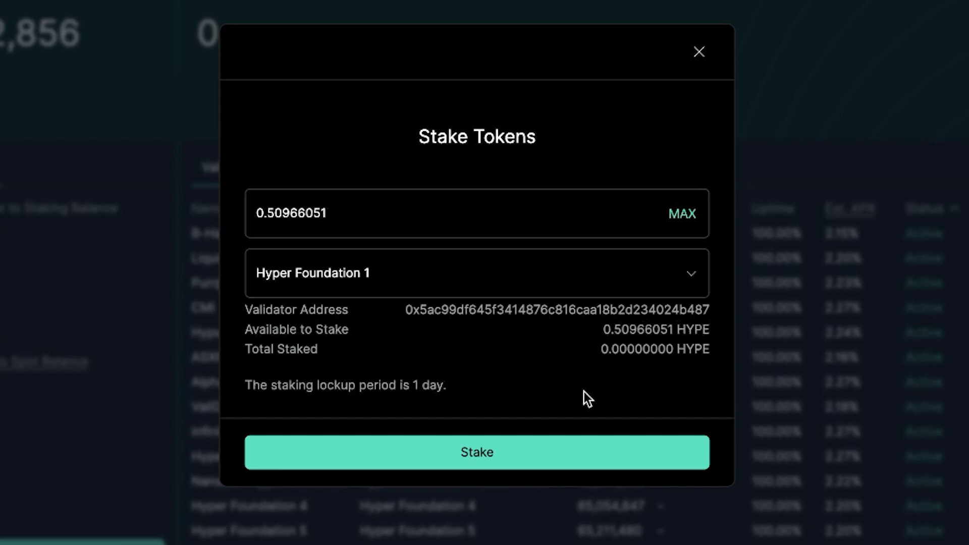
left_click(505, 448)
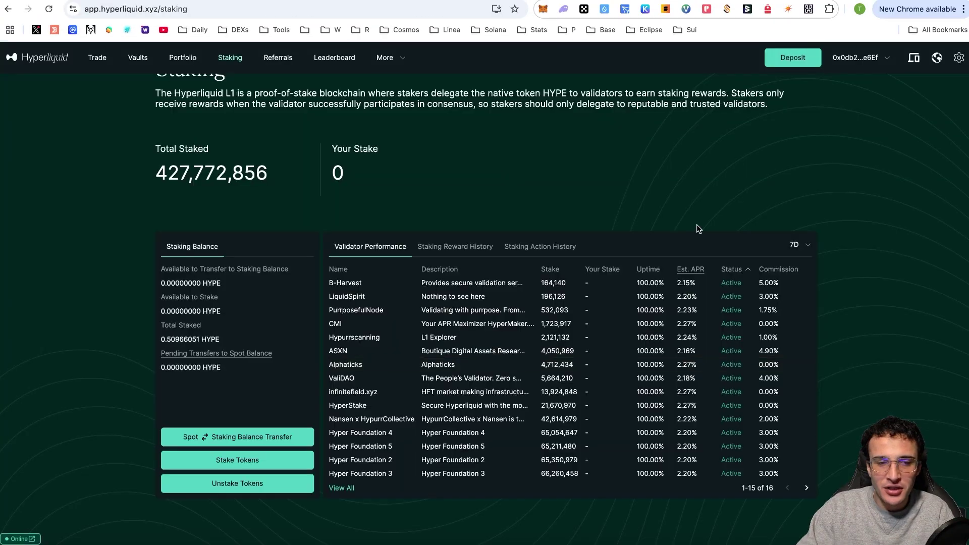
left_click(49, 10)
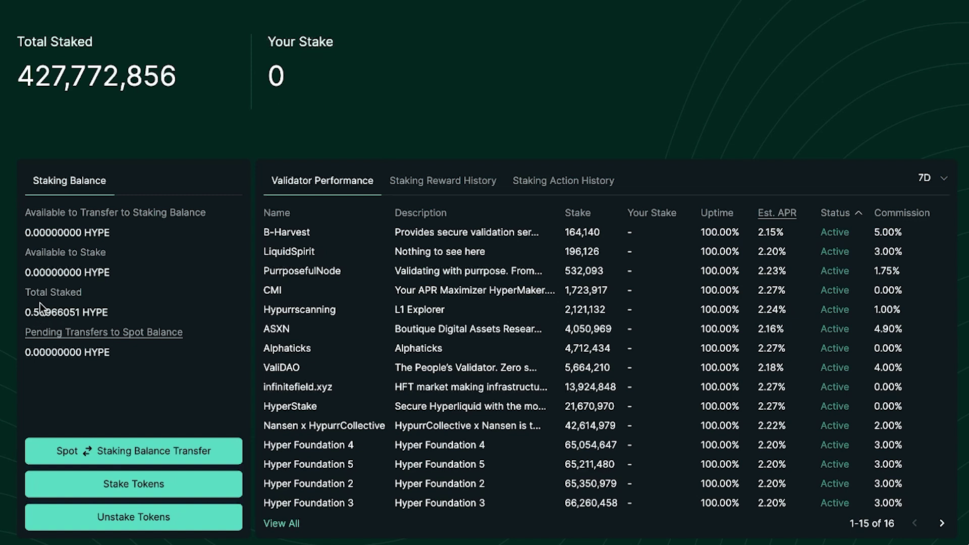
left_click_drag(120, 304, 98, 289)
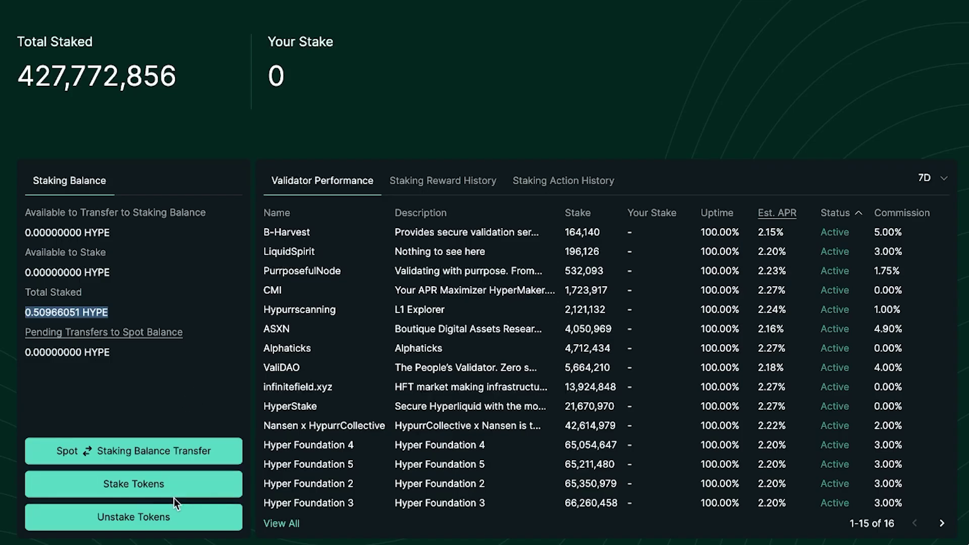
Inspect the unstaking lock-up terms by filling in the maximum HYPE amount for Hyper Foundation 1, and close the form without unstaking
left_click(156, 516)
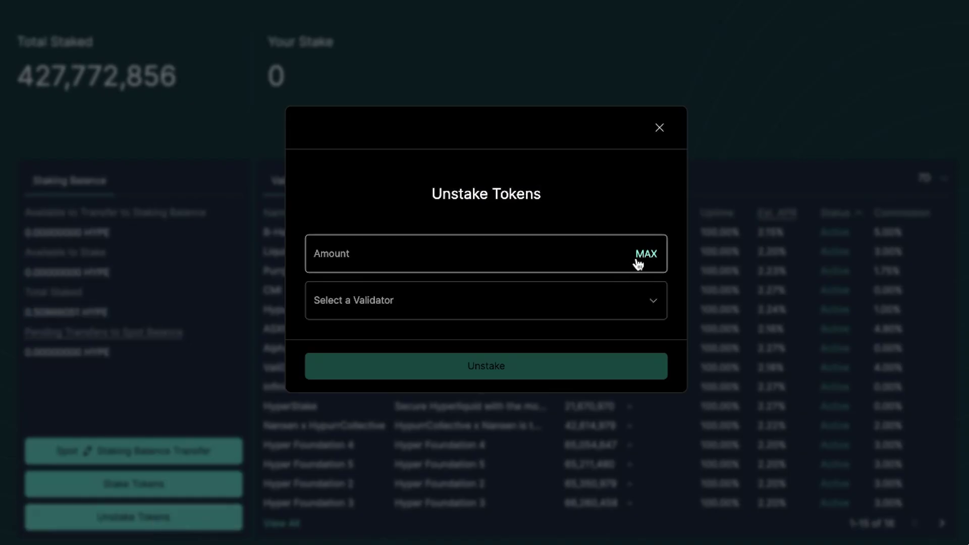
left_click(580, 302)
left_click(590, 335)
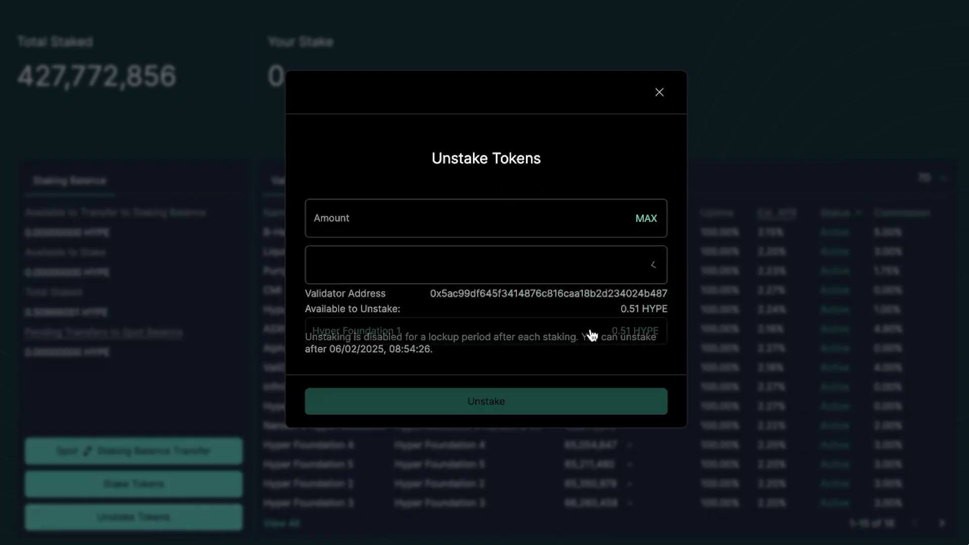
left_click(650, 222)
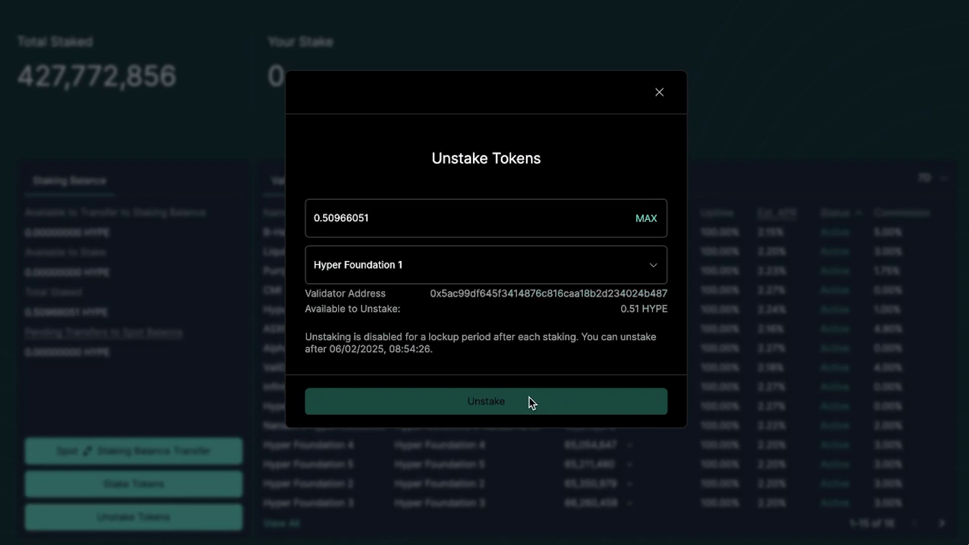
left_click(186, 378)
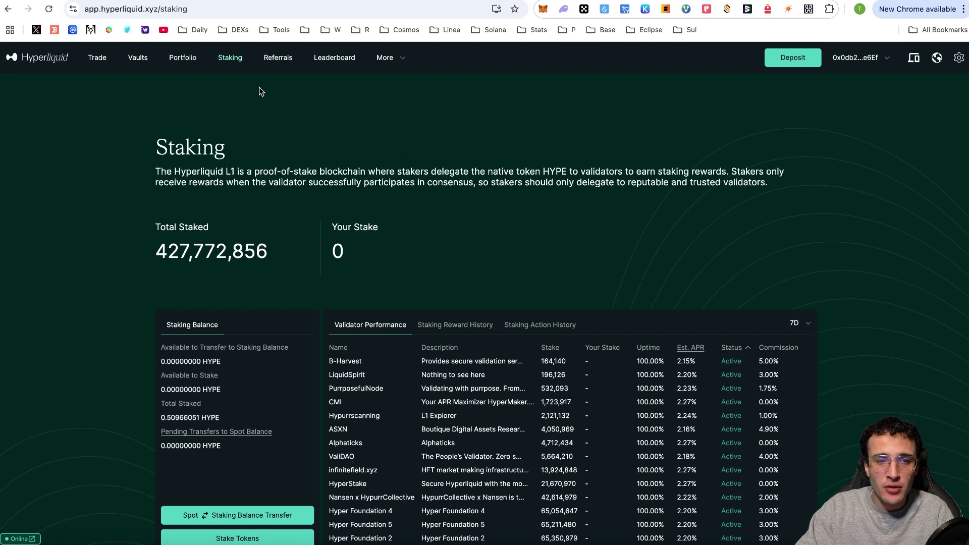
View the referrals page and check the trading volume required to create a referral code
left_click(272, 59)
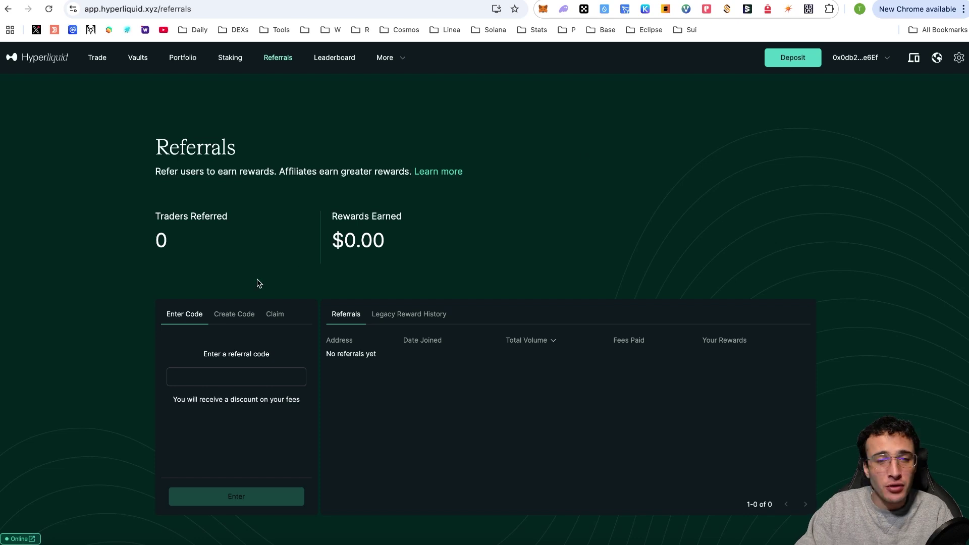
left_click(232, 315)
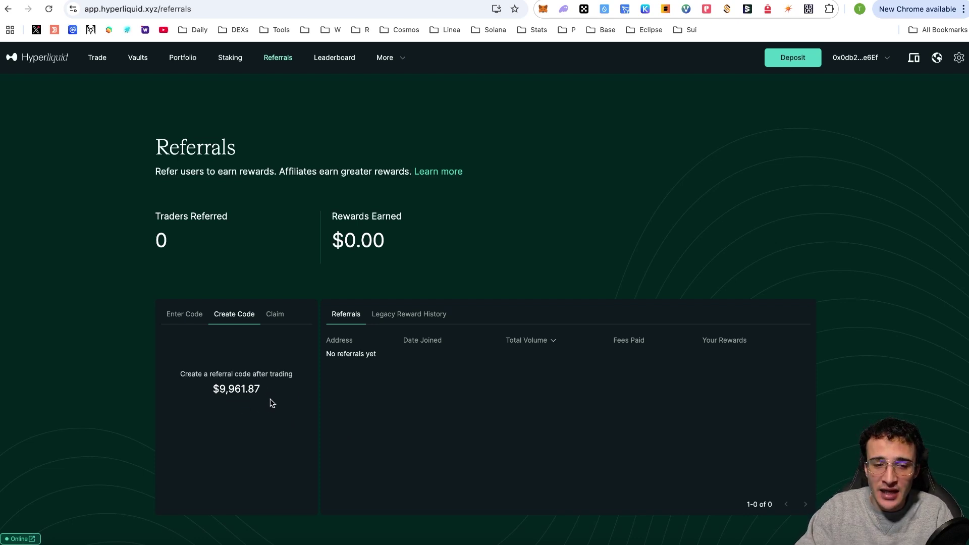
left_click_drag(212, 392, 270, 393)
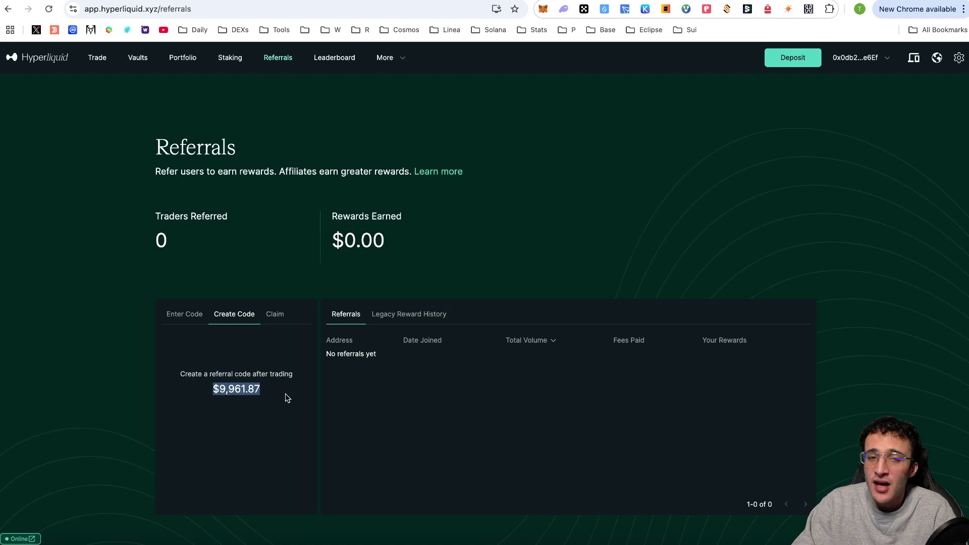
left_click(352, 408)
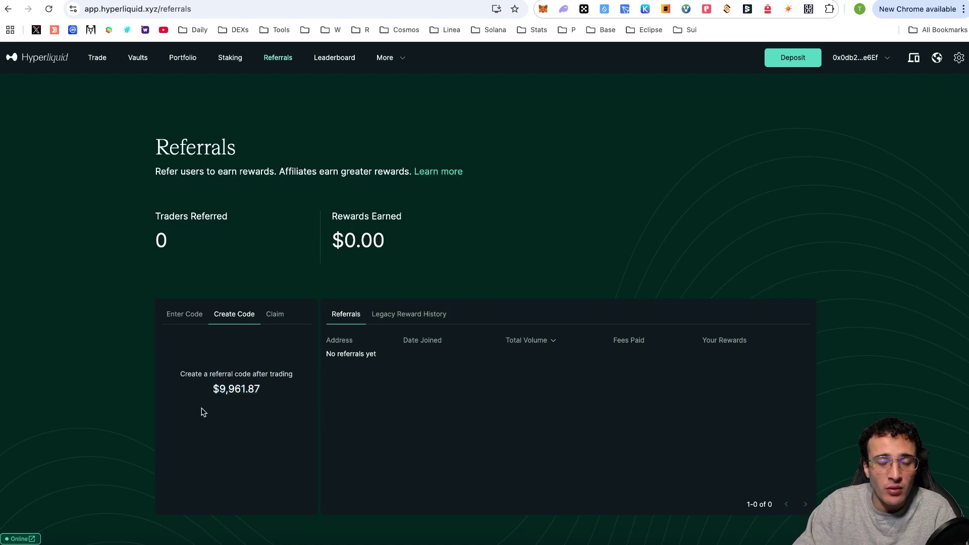
Look up the account on the leaderboard by searching for its wallet address copied from MetaMask
left_click(333, 59)
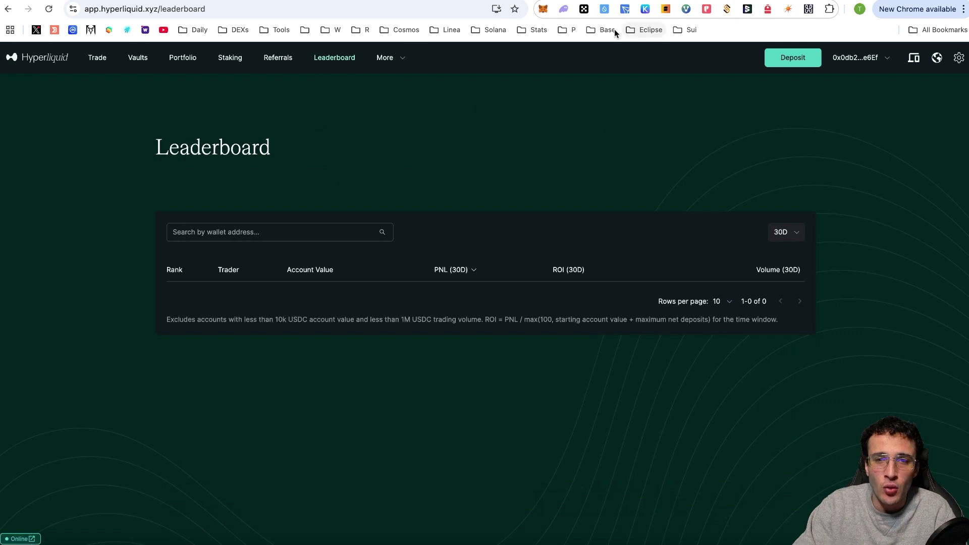
left_click(542, 8)
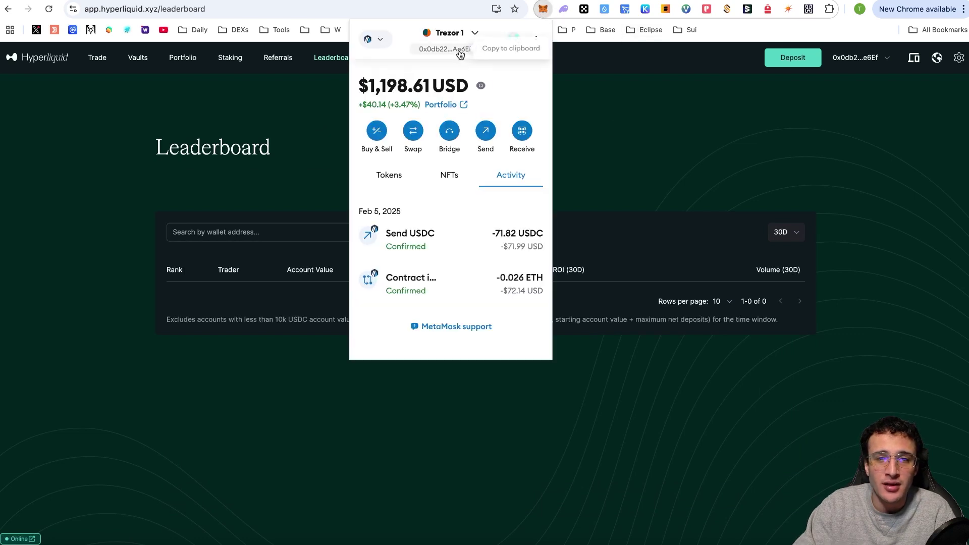
left_click(612, 119)
right_click(283, 230)
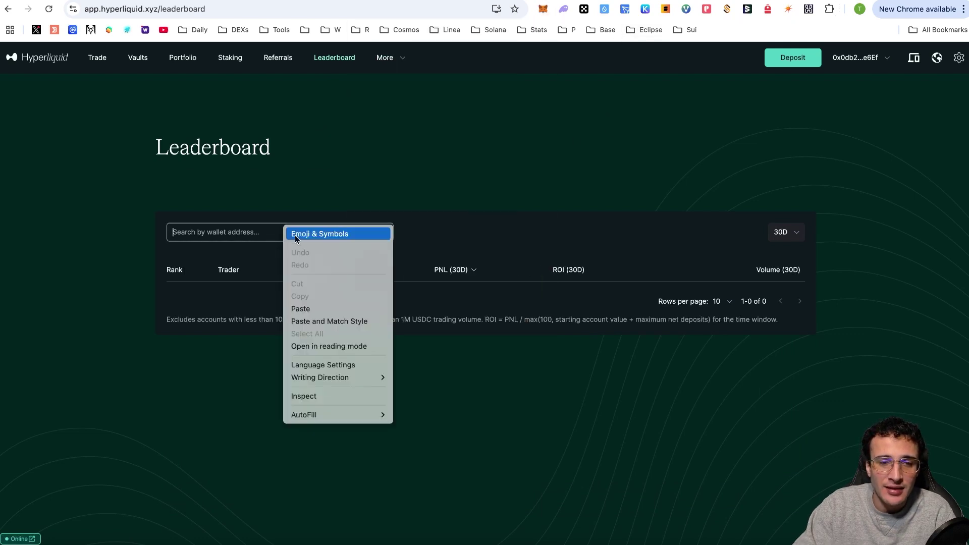
left_click(334, 311)
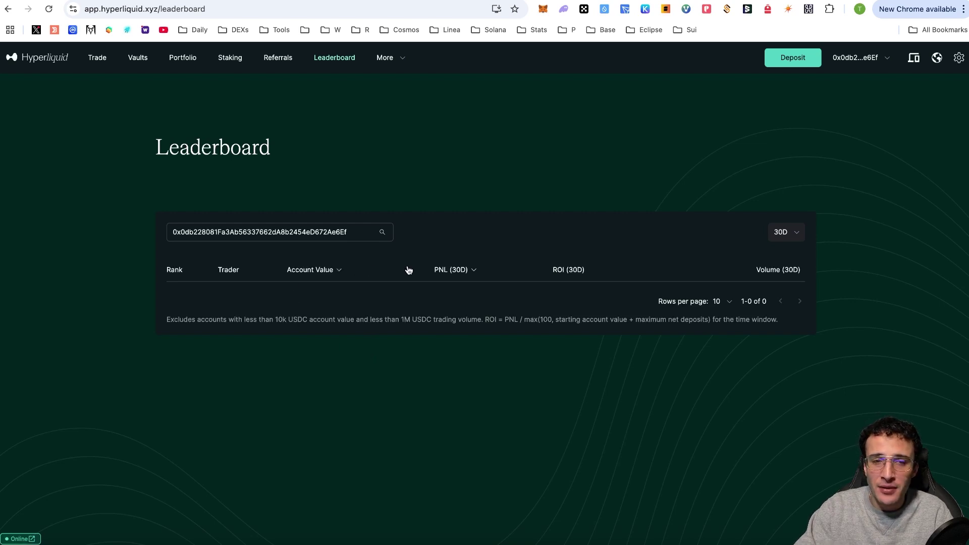
Revisit the trading, vaults, staking and referrals pages for a short recap
left_click(97, 60)
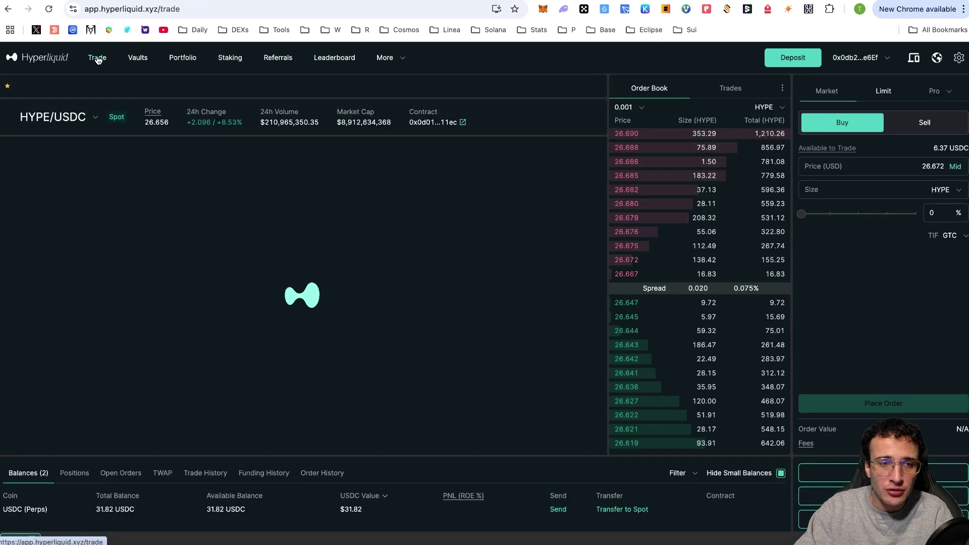
left_click(145, 60)
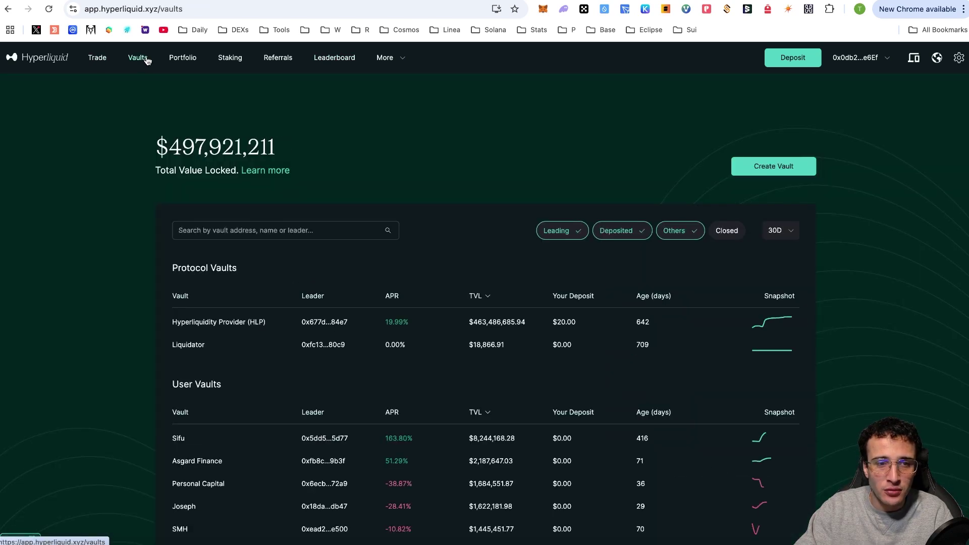
left_click(235, 60)
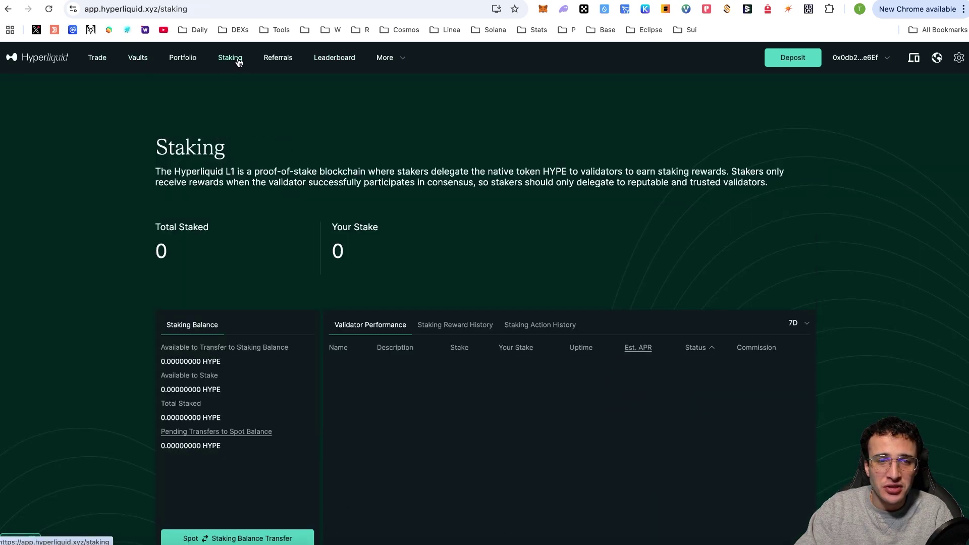
left_click(279, 60)
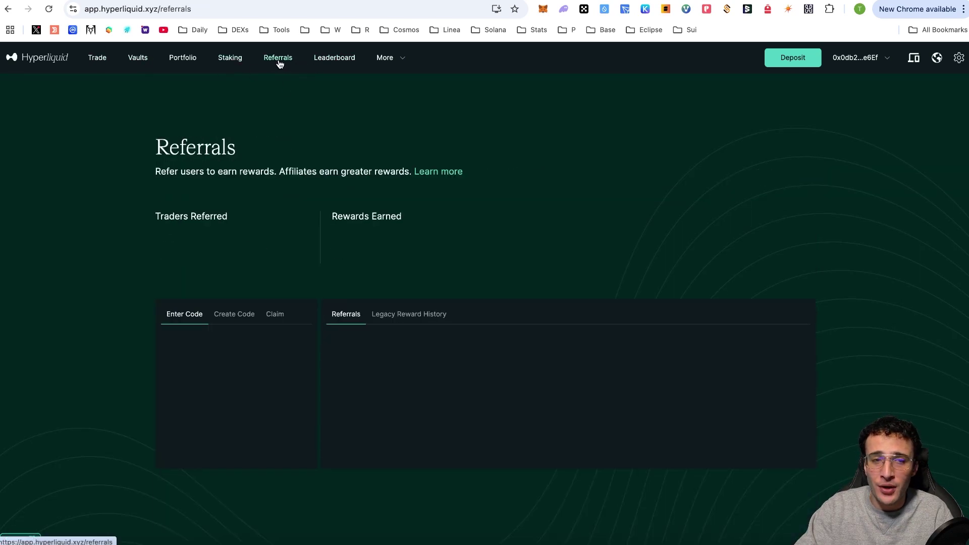
Review the portfolio's performance figures, including perps, spot and vault equity and the staking account
left_click(179, 58)
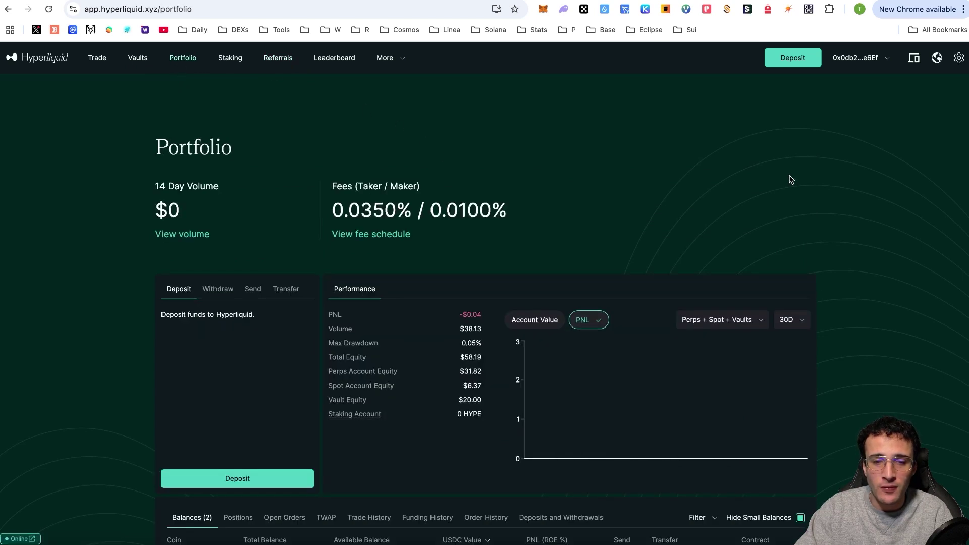
scroll(878, 194, "down", 1)
scroll(878, 195, "down", 1)
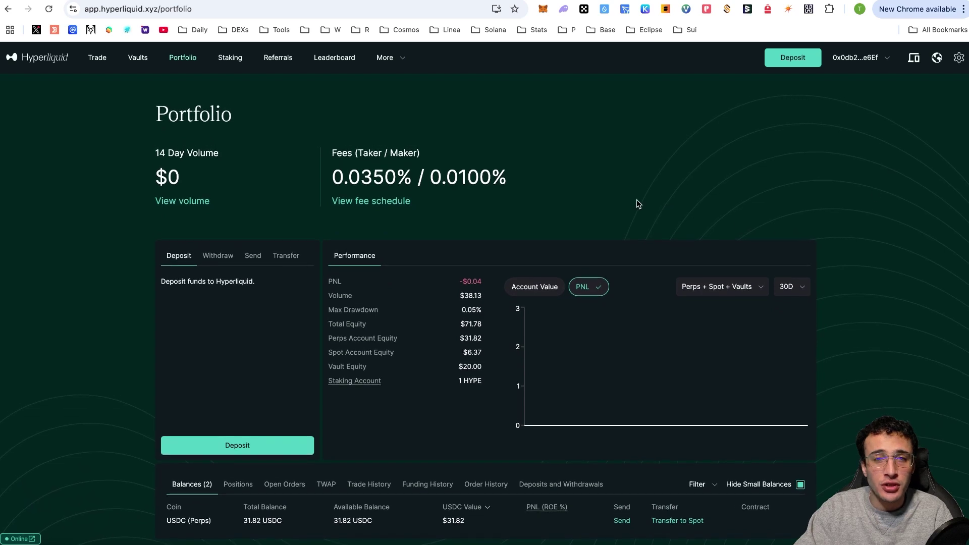
scroll(668, 186, "up", 2)
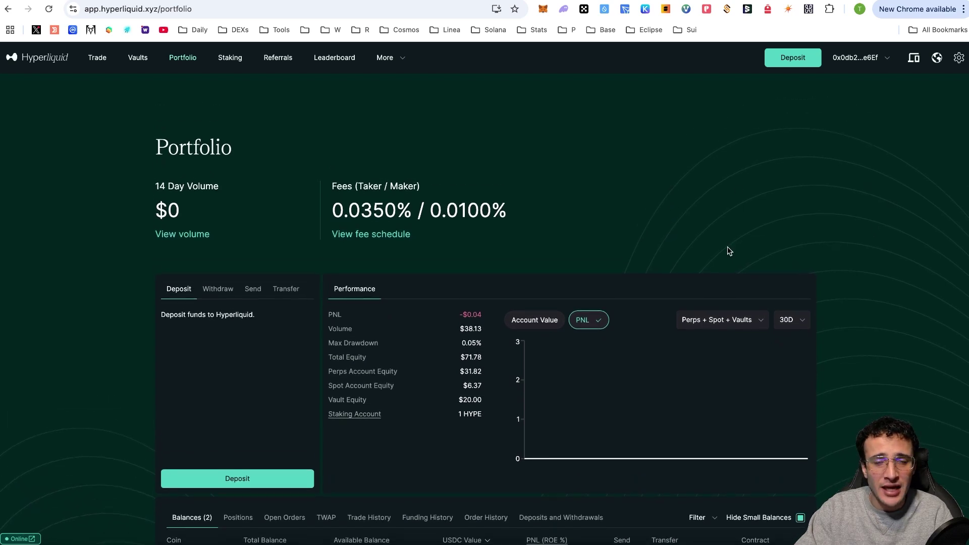